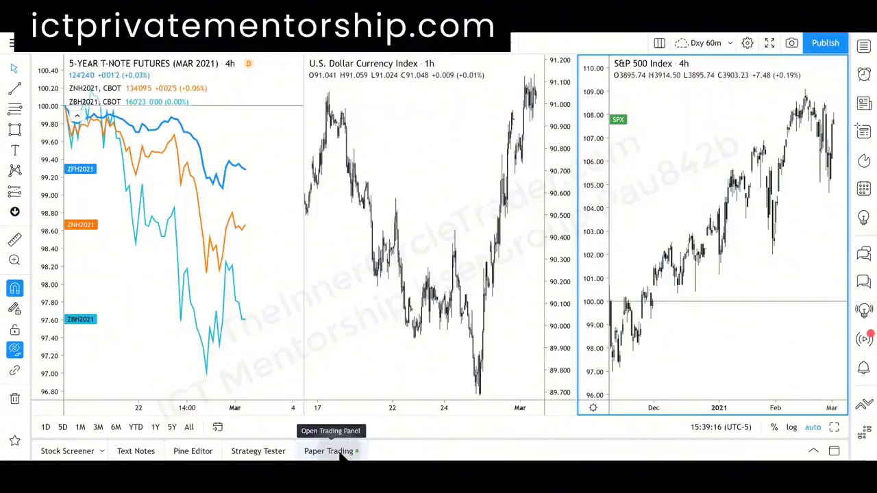
Show the paper trading Account History listing closed EURUSD trades and the 10,409.35 balance.
{"action": "left_click", "coordinate": [339, 455]}
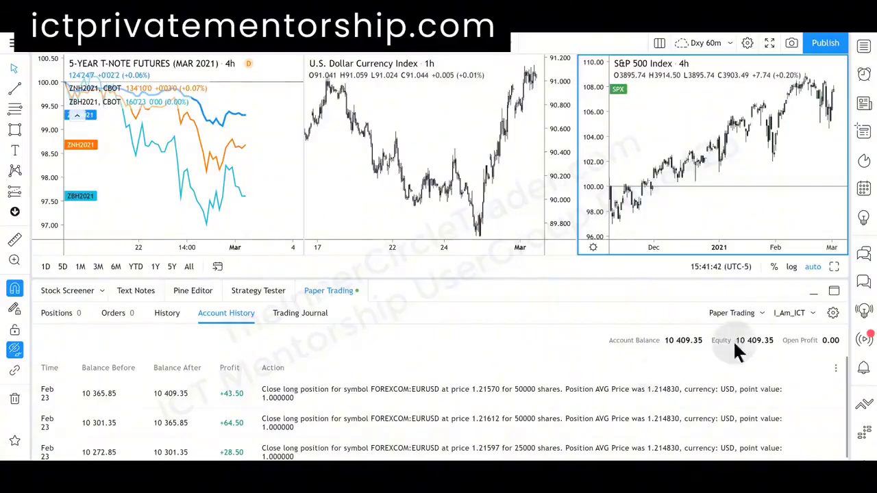
Reset the paper trading account from 100,000 to a 5000 starting balance, clearing its history.
{"action": "left_click", "coordinate": [834, 313]}
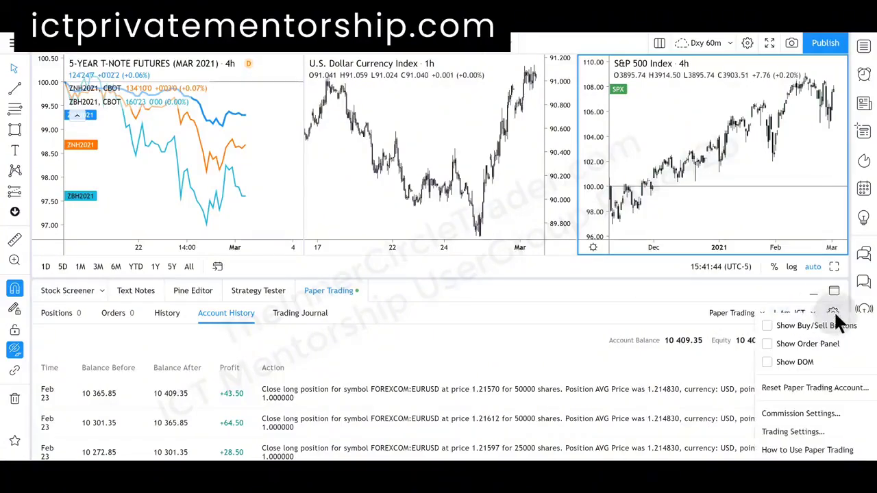
{"action": "left_click", "coordinate": [803, 400]}
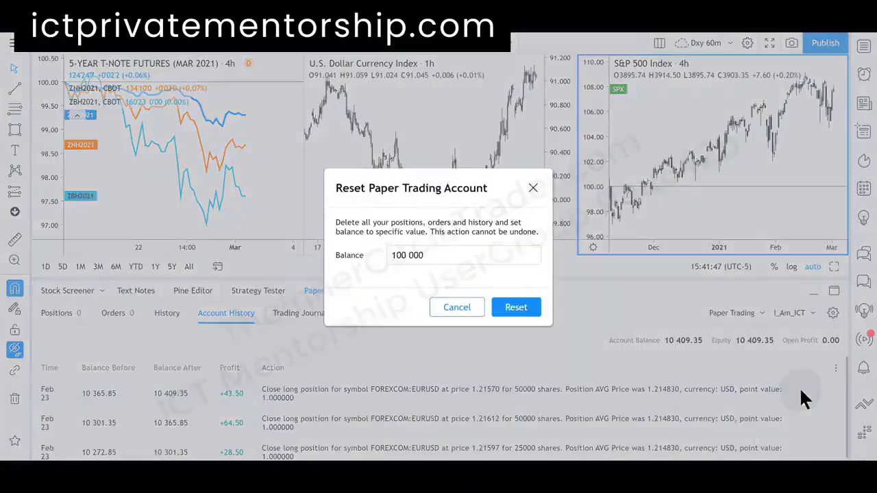
{"action": "left_click", "coordinate": [423, 254]}
{"action": "key", "text": "BackSpace"}
{"action": "key", "text": "BackSpace"}
{"action": "key", "text": "BackSpace"}
{"action": "key", "text": "BackSpace"}
{"action": "key", "text": "BackSpace"}
{"action": "key", "text": "BackSpace"}
{"action": "key", "text": "BackSpace"}
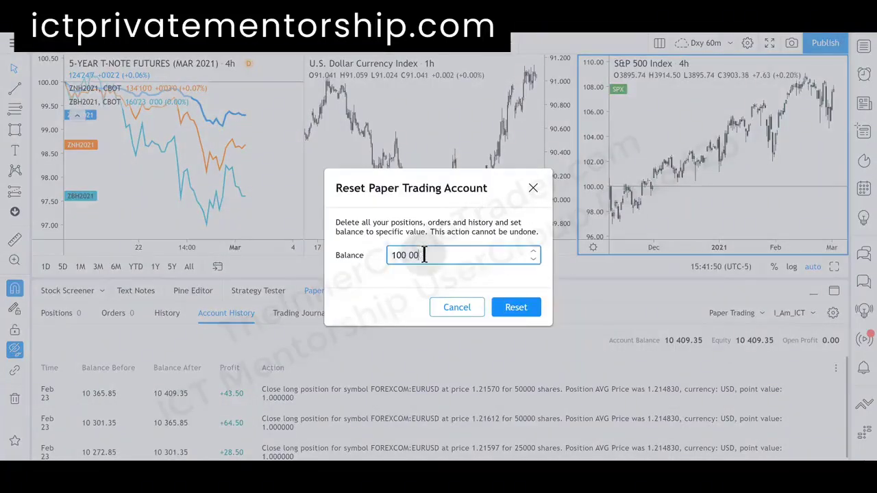
{"action": "type", "text": "5000"}
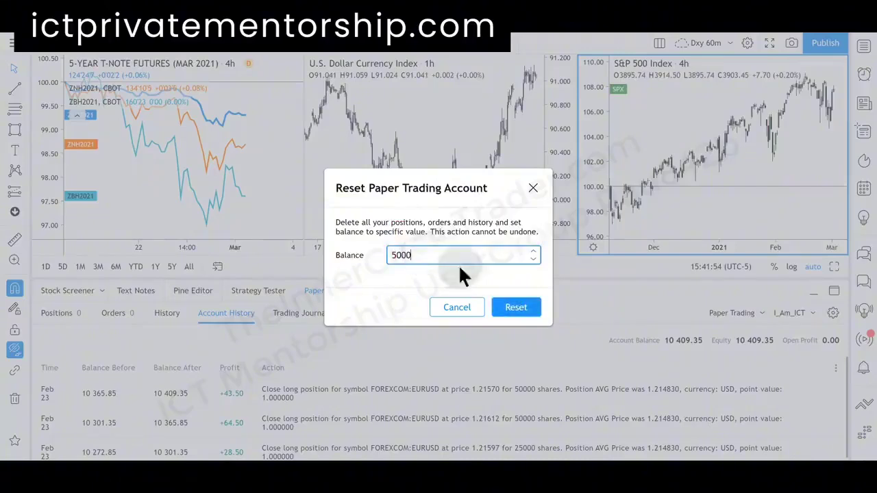
{"action": "left_click", "coordinate": [516, 308]}
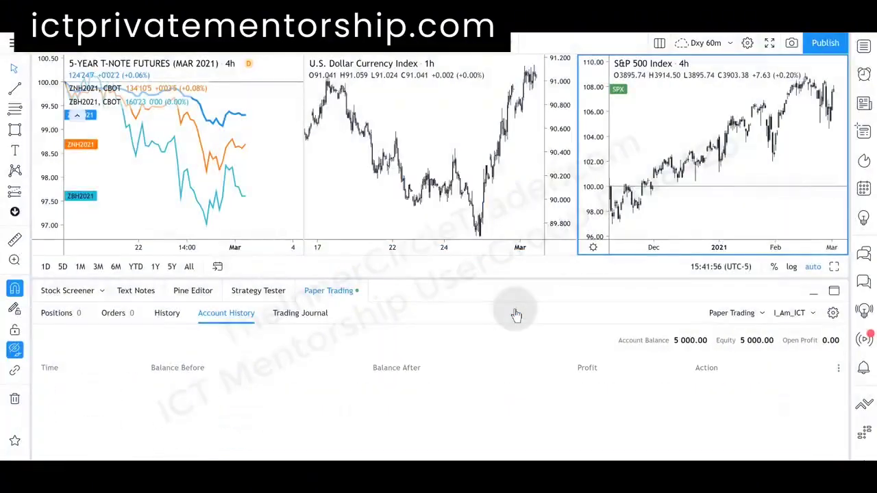
{"action": "left_click", "coordinate": [691, 340]}
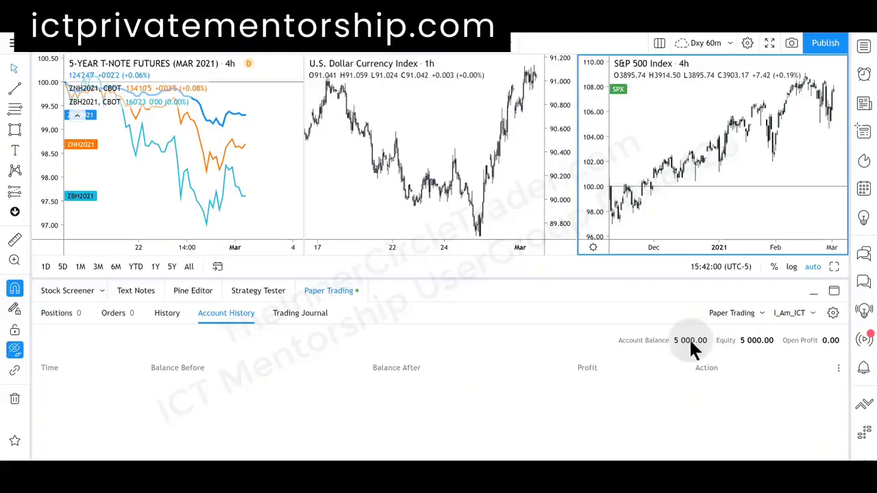
Collapse the Paper Trading panel so the T-Note, Dollar Index and S&P 500 charts fill the height.
{"action": "left_click", "coordinate": [320, 295]}
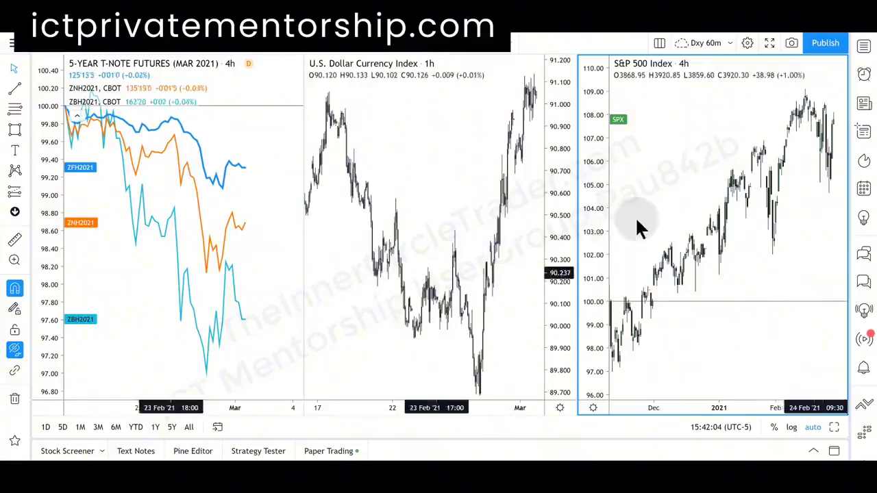
{"action": "right_click", "coordinate": [426, 169]}
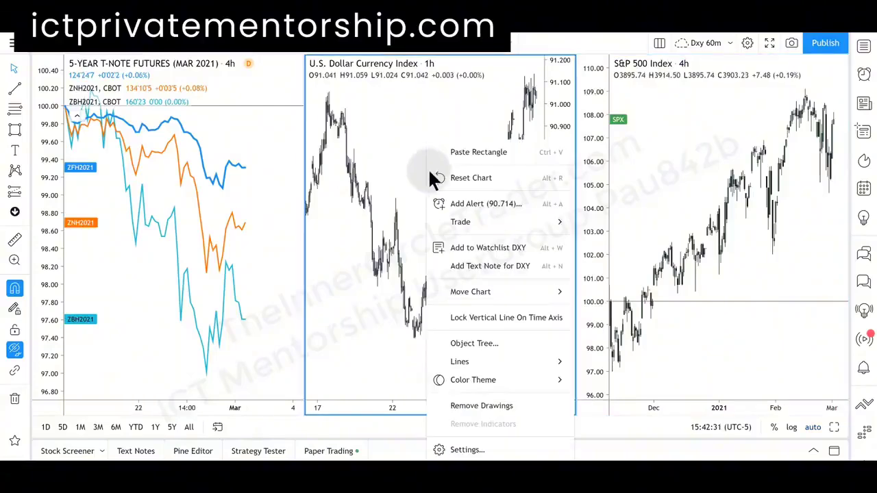
{"action": "mouse_move", "coordinate": [461, 222]}
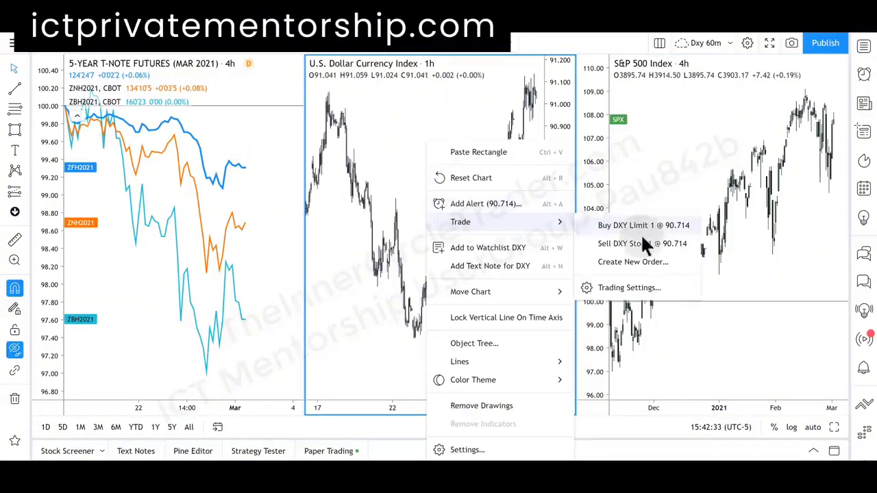
{"action": "left_click", "coordinate": [639, 263]}
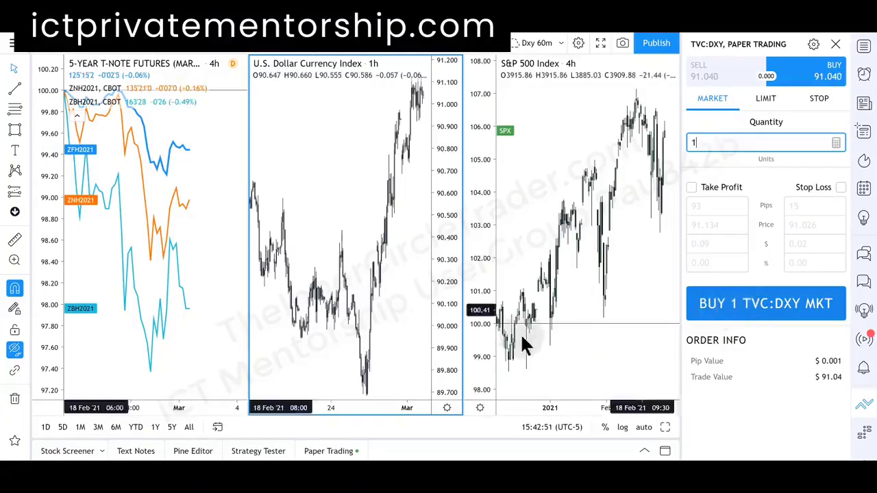
{"action": "left_click", "coordinate": [836, 45]}
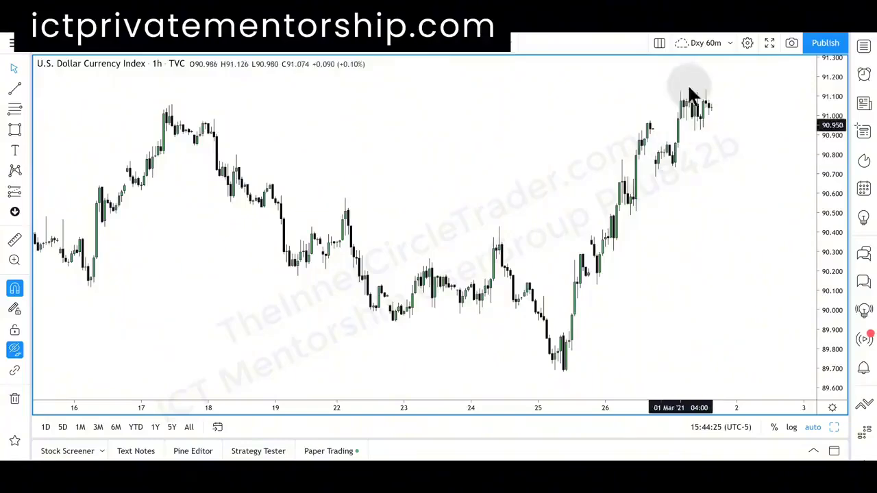
Draw a horizontal ray at the 91.056 high of 17 February on the DXY hourly chart.
{"action": "left_click", "coordinate": [27, 87]}
{"action": "left_click", "coordinate": [38, 204]}
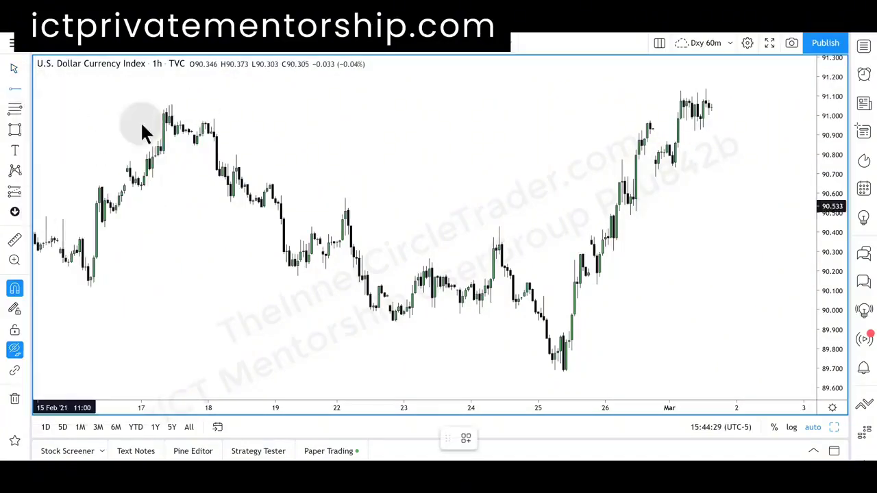
{"action": "left_click", "coordinate": [173, 111]}
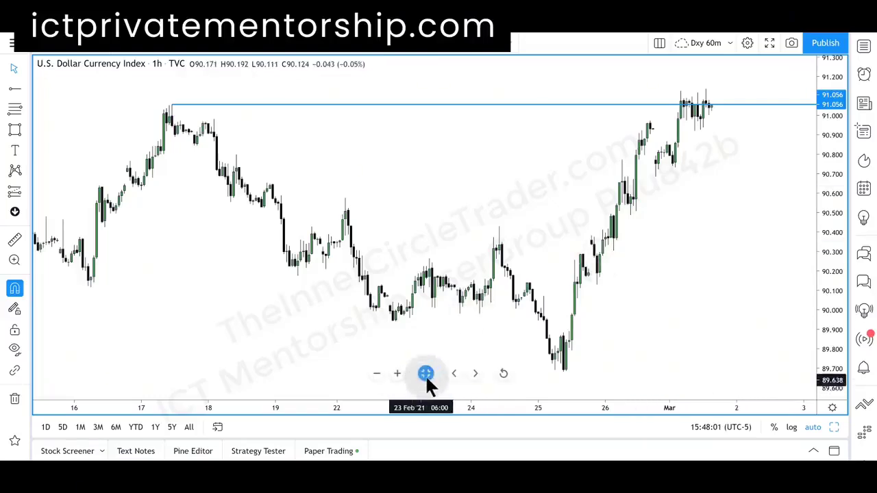
Maximize the S&P 500 4-hour chart to fill the whole layout.
{"action": "left_click", "coordinate": [425, 374]}
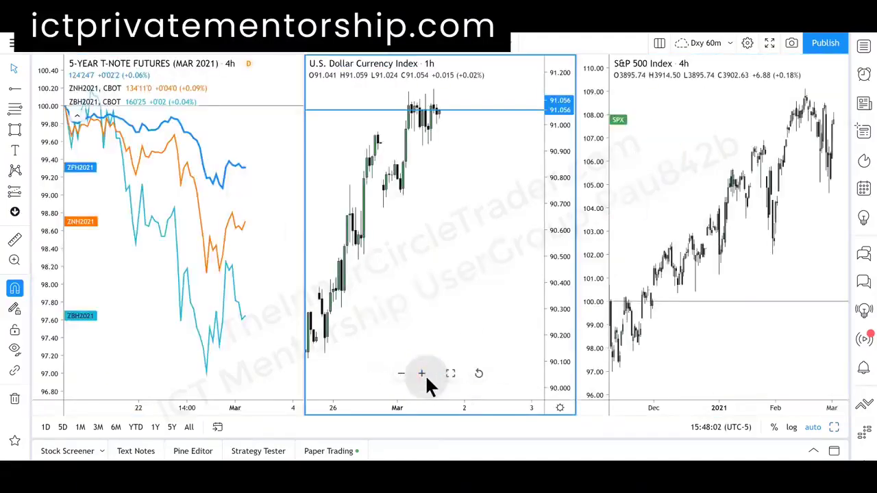
{"action": "left_click", "coordinate": [682, 189]}
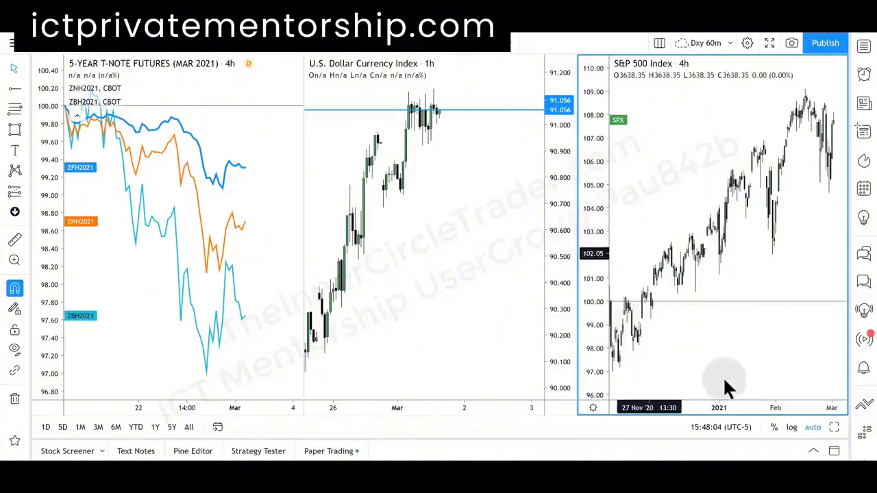
{"action": "mouse_move", "coordinate": [720, 376]}
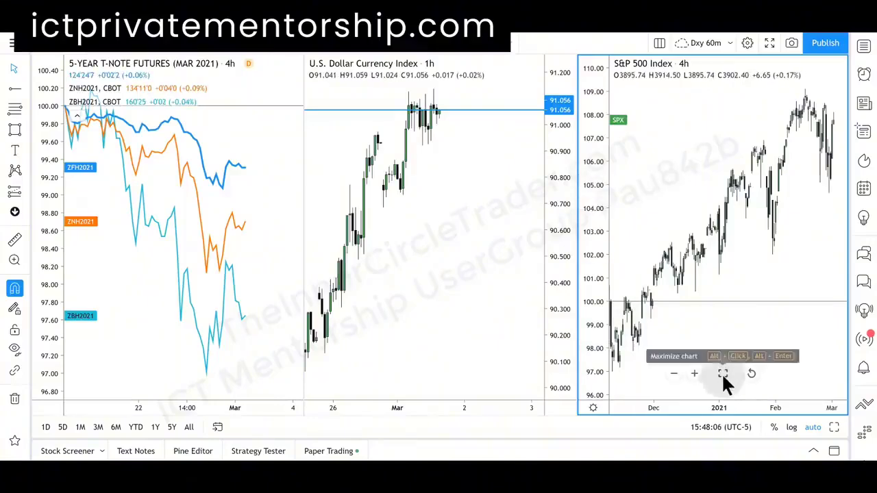
{"action": "left_click", "coordinate": [723, 374]}
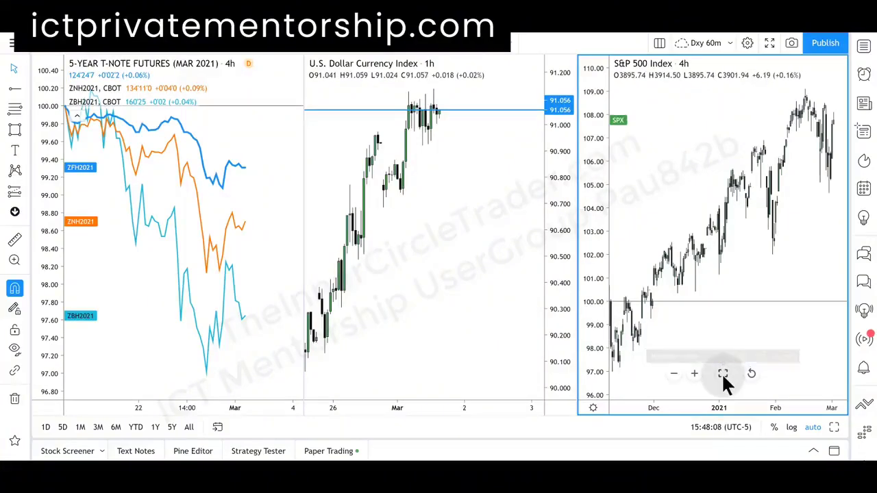
{"action": "scroll", "coordinate": [722, 381], "scroll_direction": "down", "scroll_amount": 3}
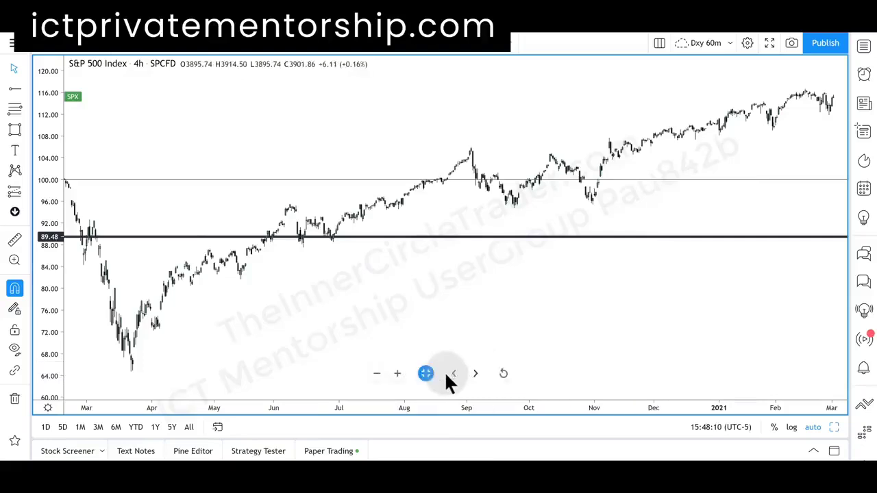
Reset the S&P 500 chart view and zoom in on mid-January through early March.
{"action": "left_click", "coordinate": [504, 373]}
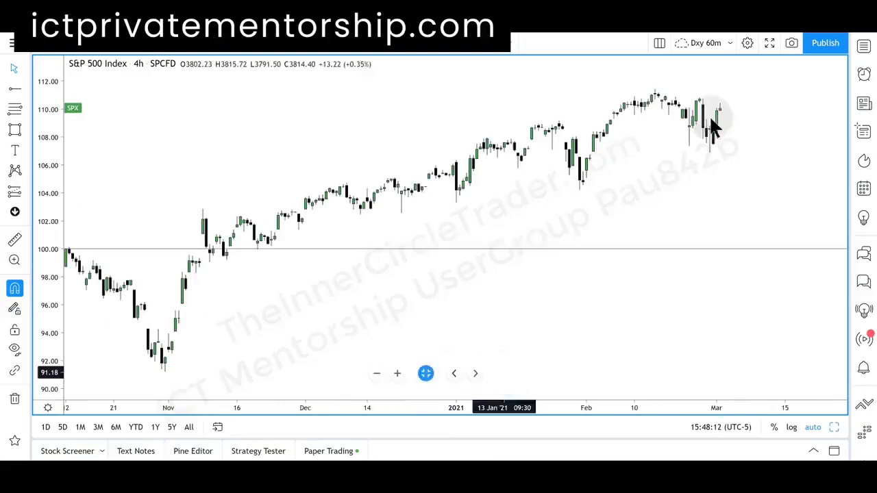
{"action": "left_click", "coordinate": [397, 373]}
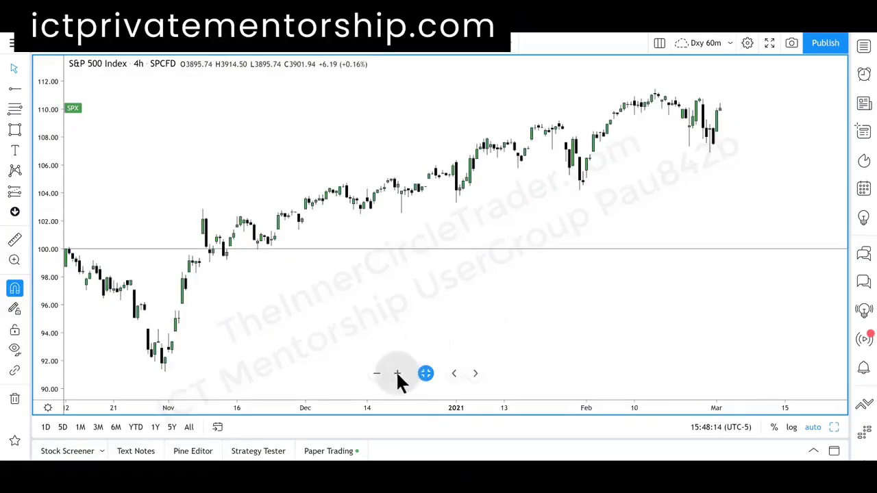
{"action": "left_click", "coordinate": [396, 373]}
{"action": "left_click", "coordinate": [396, 373]}
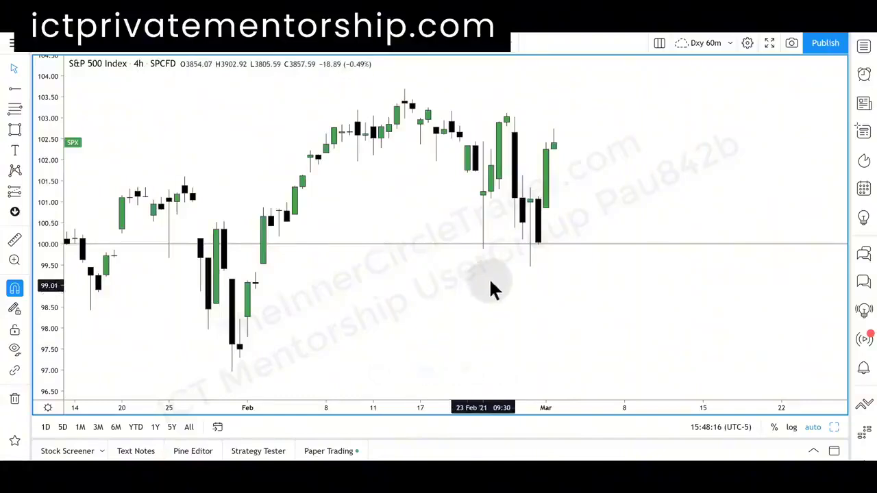
Load the ESH2021 (MAR 2021 E-mini S&P 500) futures and pan back to mid-February.
{"action": "left_click", "coordinate": [60, 52]}
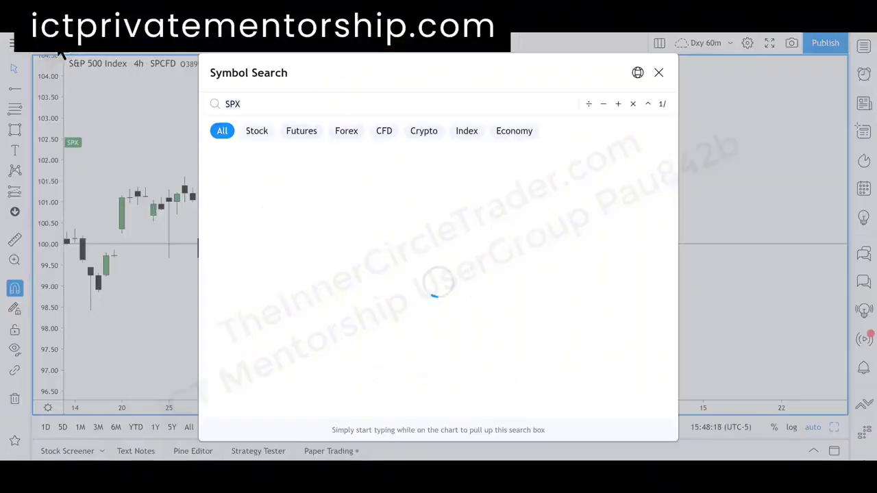
{"action": "type", "text": "ESH2021"}
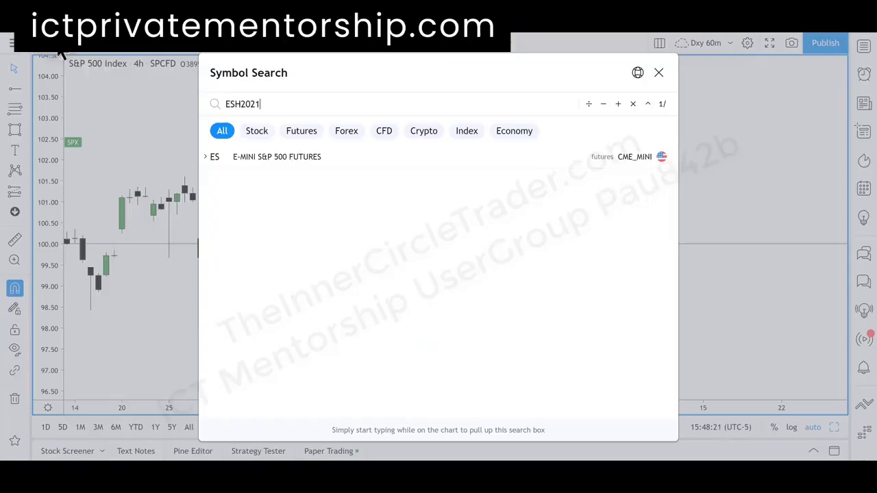
{"action": "left_click", "coordinate": [251, 156]}
{"action": "left_click", "coordinate": [269, 183]}
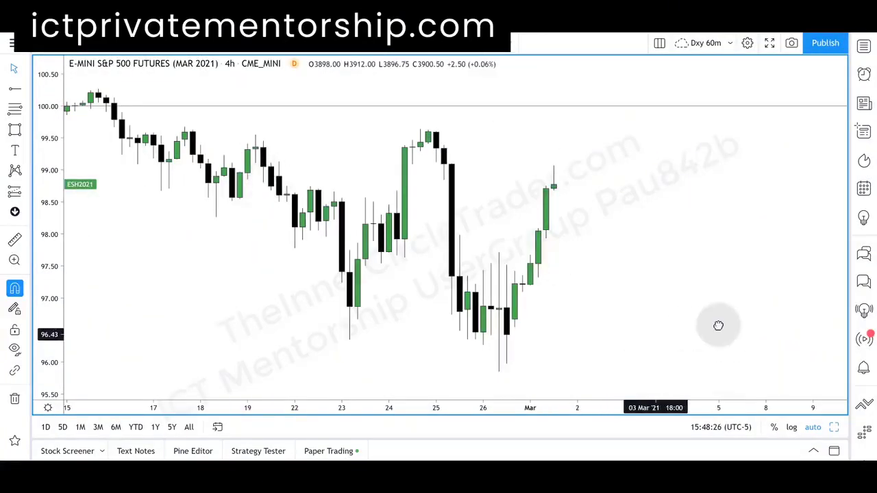
{"action": "left_click_drag", "start_coordinate": [719, 325], "coordinate": [750, 323]}
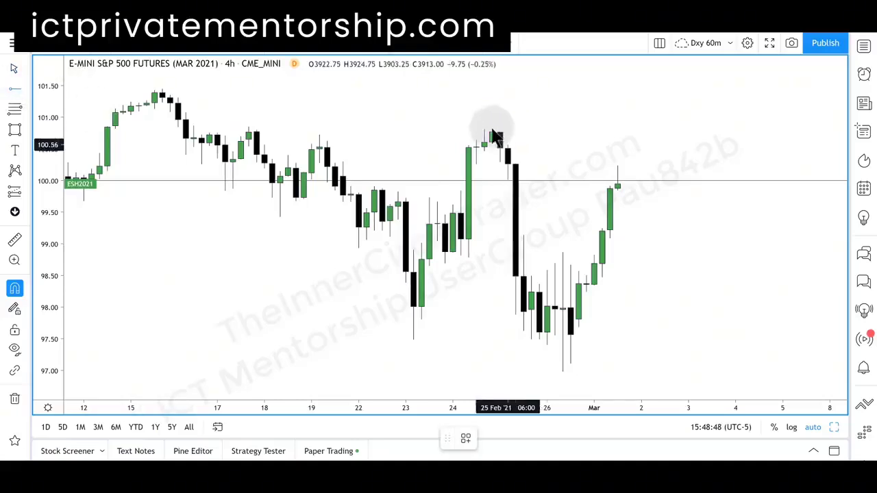
Draw a rectangle from the 24 Feb 100.81 high to the 26 Feb 96.98 low, then restore three charts.
{"action": "left_click", "coordinate": [486, 134]}
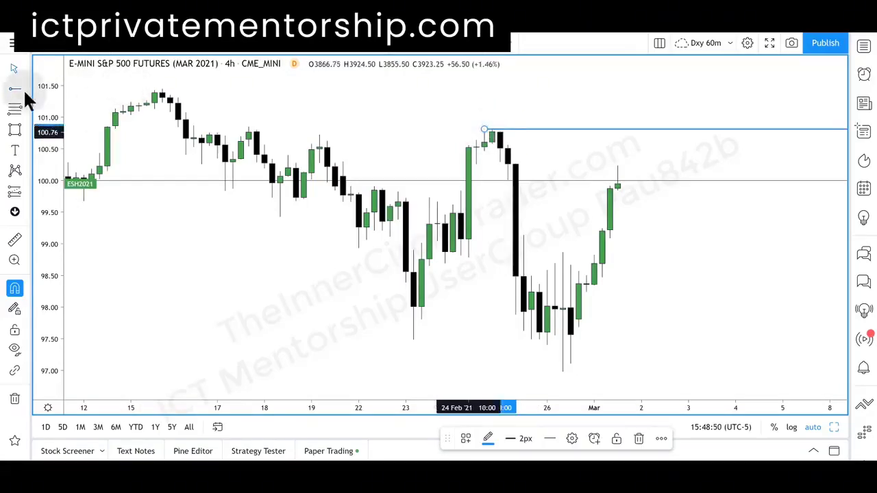
{"action": "left_click", "coordinate": [562, 373]}
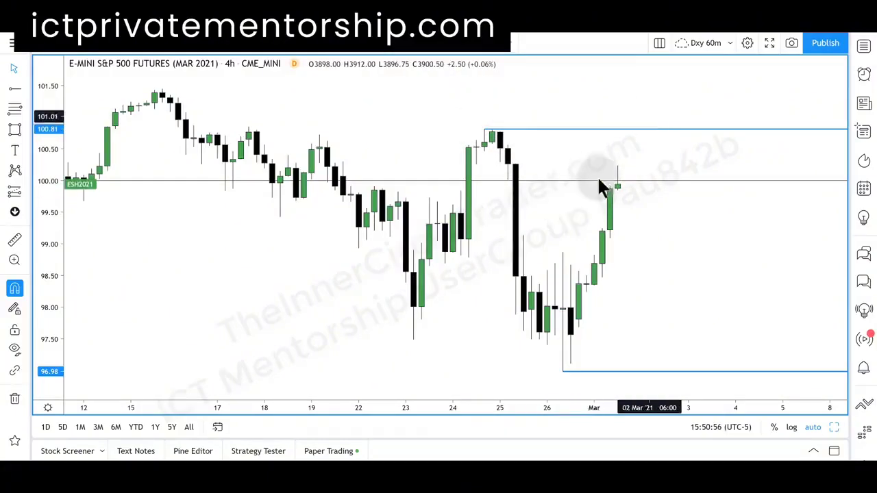
{"action": "left_click", "coordinate": [426, 374]}
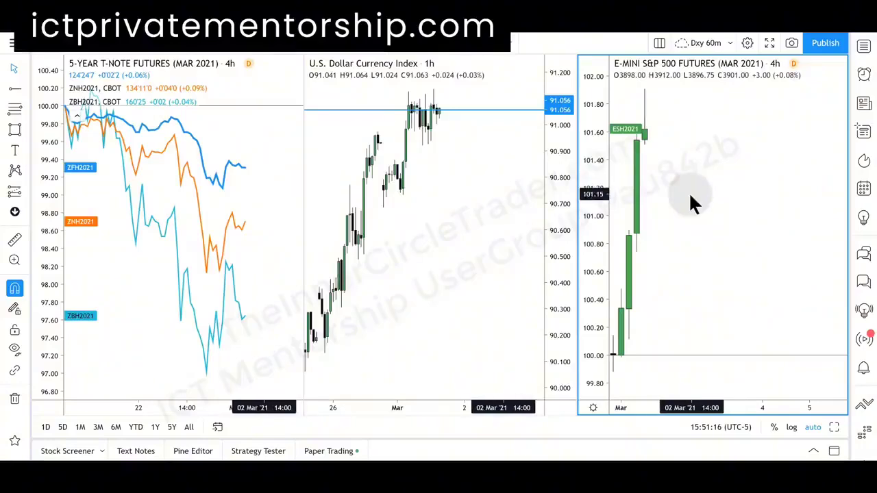
Switch to a two-chart vertical split and load ZFH2021 5-Year T-Note futures on the right chart.
{"action": "left_click", "coordinate": [660, 42]}
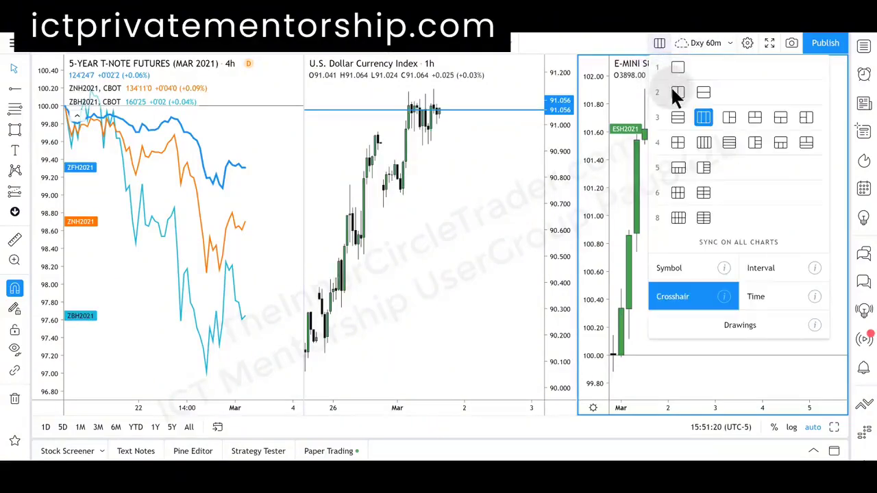
{"action": "left_click", "coordinate": [674, 91]}
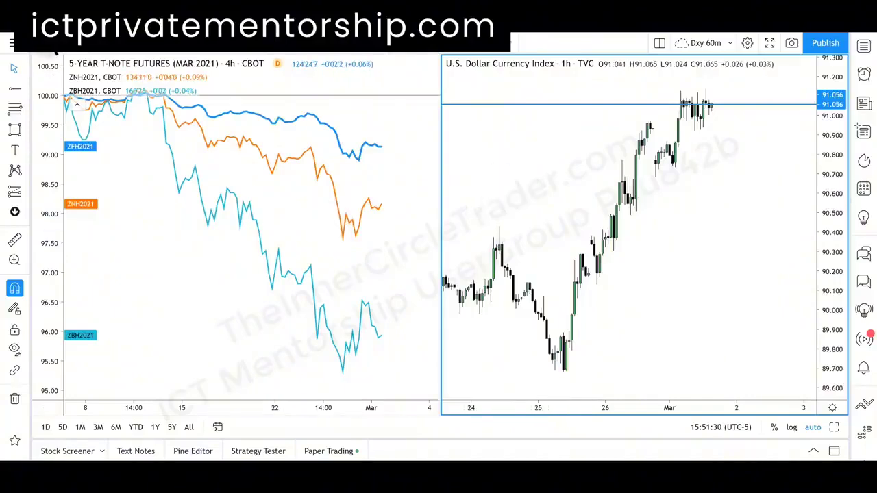
{"action": "type", "text": "DXY"}
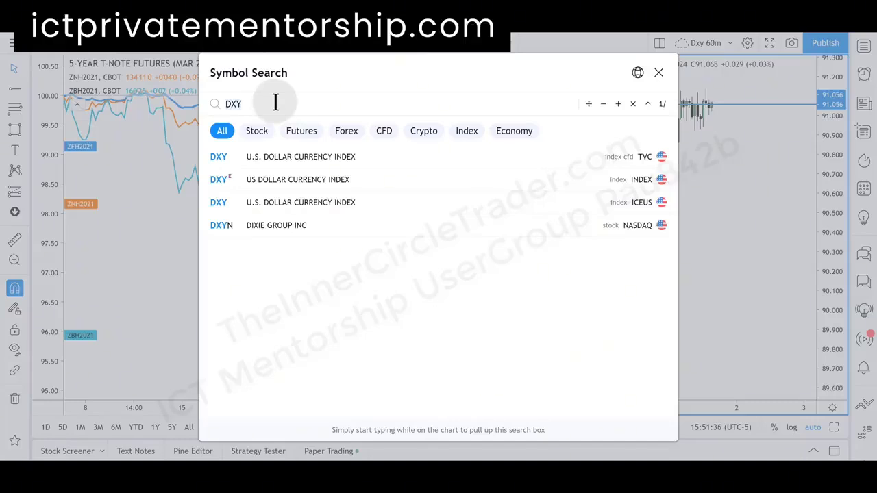
{"action": "type", "text": "ZF"}
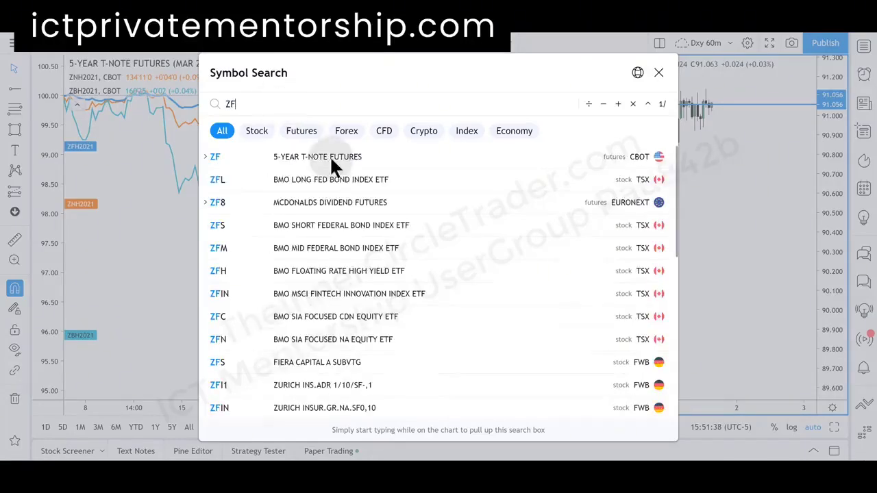
{"action": "left_click", "coordinate": [332, 158]}
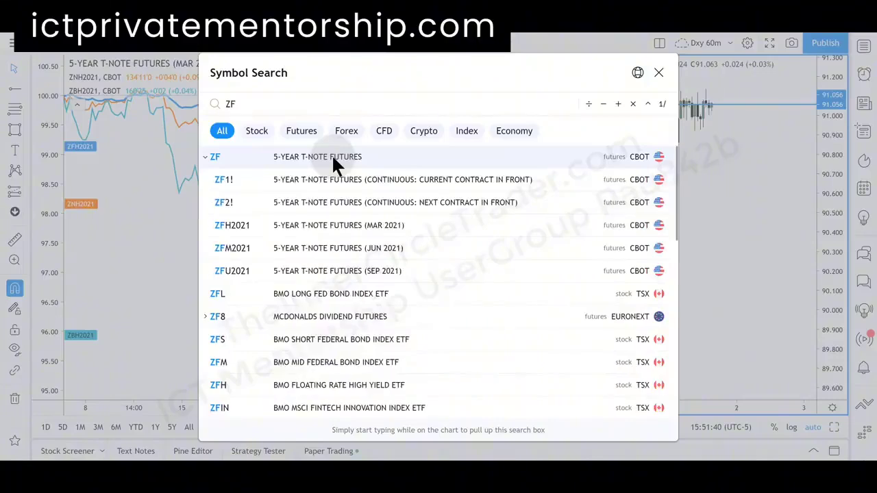
{"action": "left_click", "coordinate": [304, 227]}
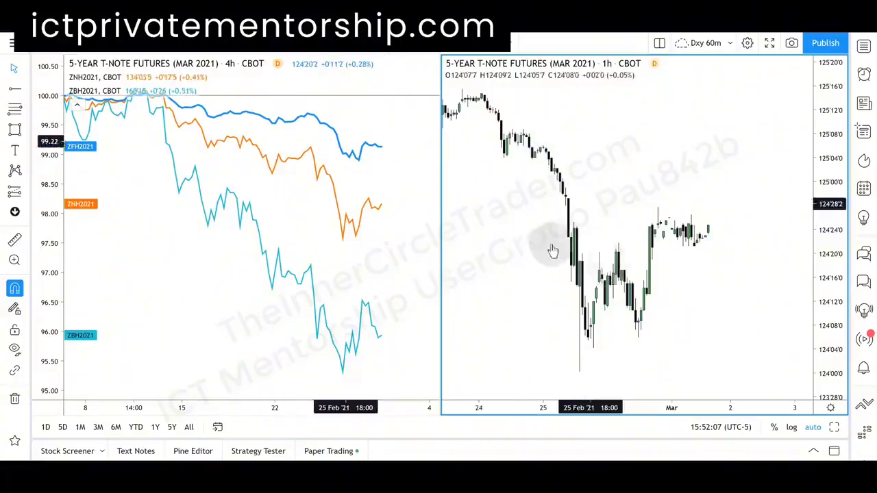
{"action": "left_click_drag", "start_coordinate": [553, 251], "coordinate": [591, 246]}
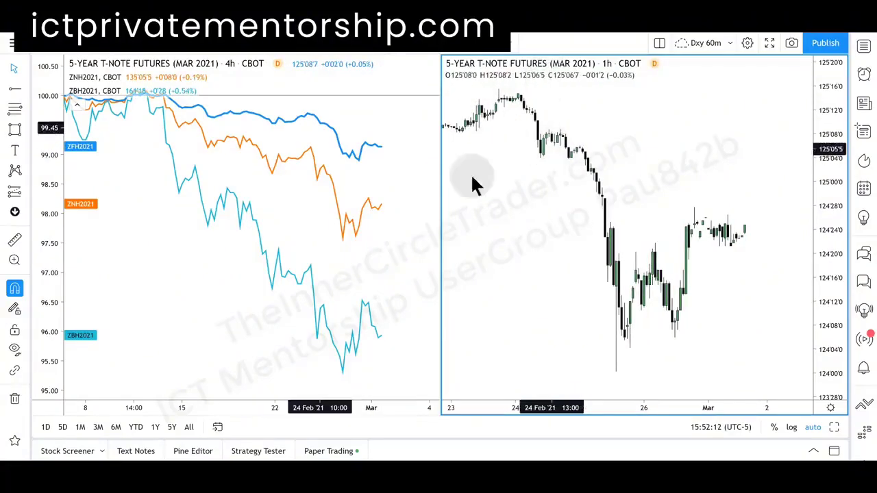
{"action": "left_click", "coordinate": [389, 189]}
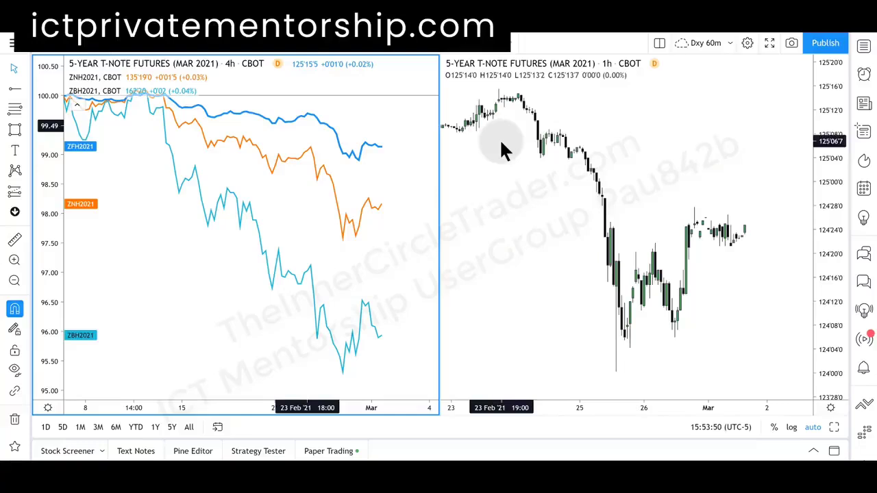
{"action": "left_click", "coordinate": [512, 203]}
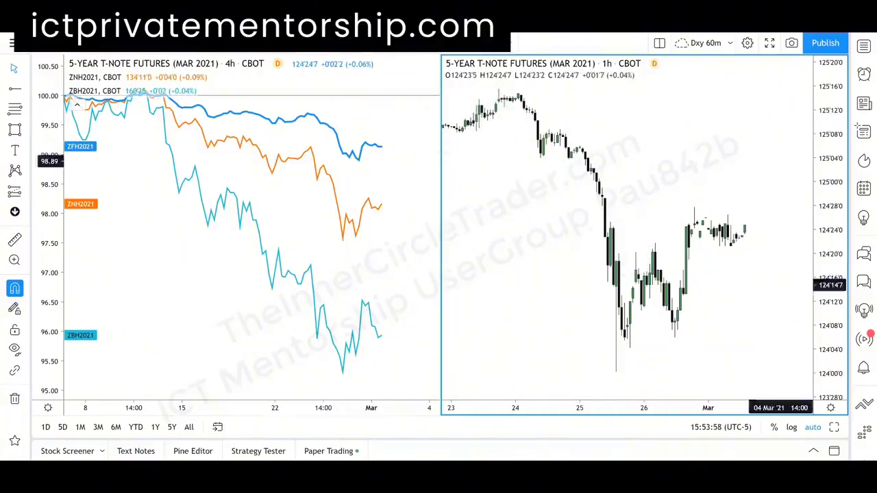
Set the right ZFH2021 chart to Line style and add ZNH2021 and ZBH2021 as comparison overlays.
{"action": "left_click", "coordinate": [126, 52]}
{"action": "left_click", "coordinate": [135, 162]}
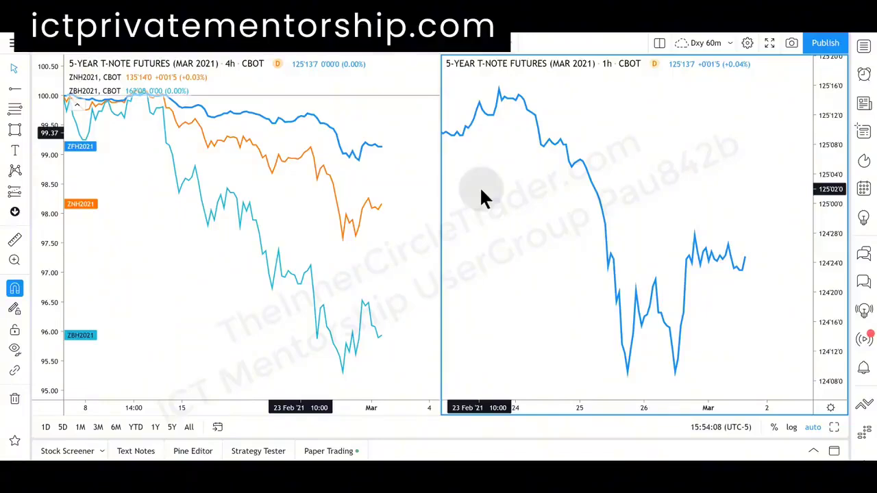
{"action": "left_click", "coordinate": [166, 52]}
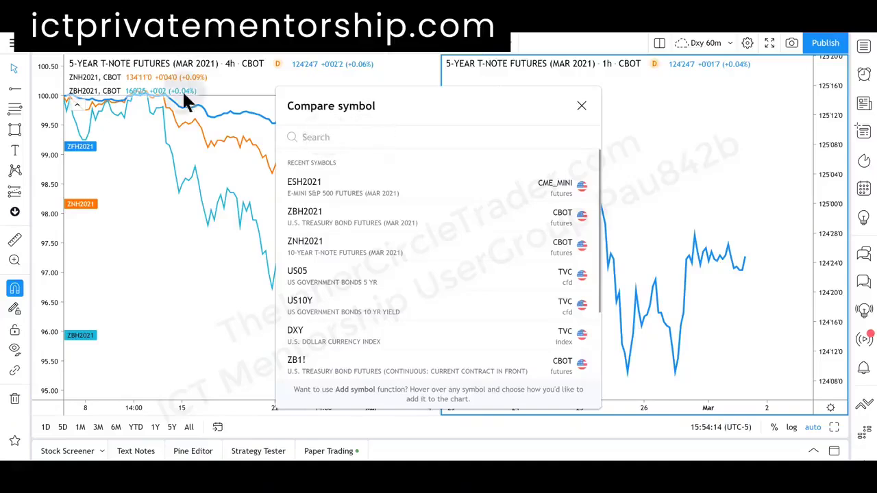
{"action": "mouse_move", "coordinate": [73, 75]}
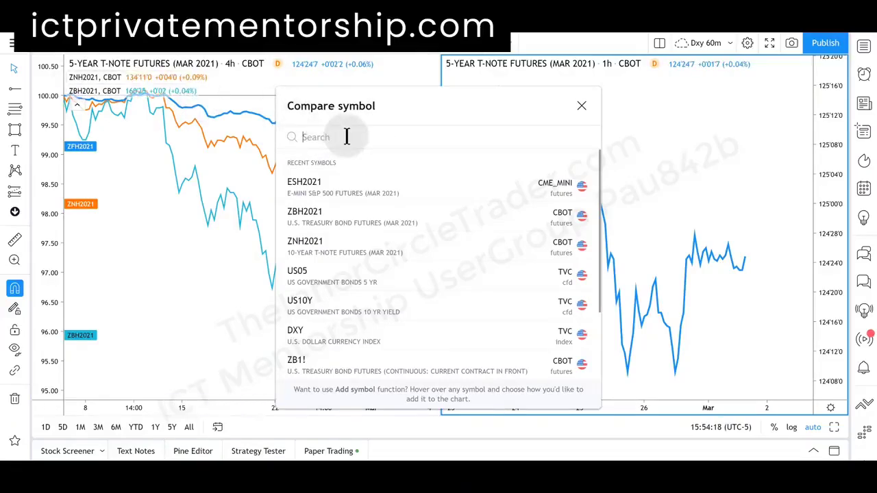
{"action": "type", "text": "ZNH"}
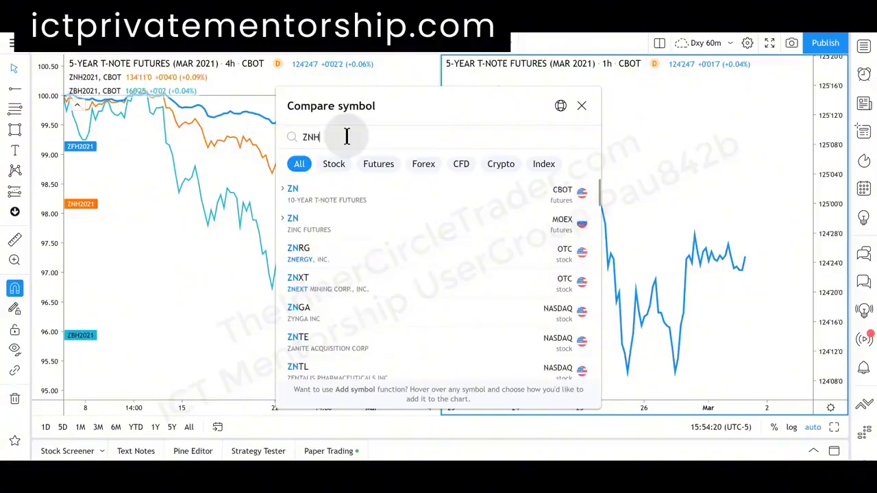
{"action": "type", "text": "2021"}
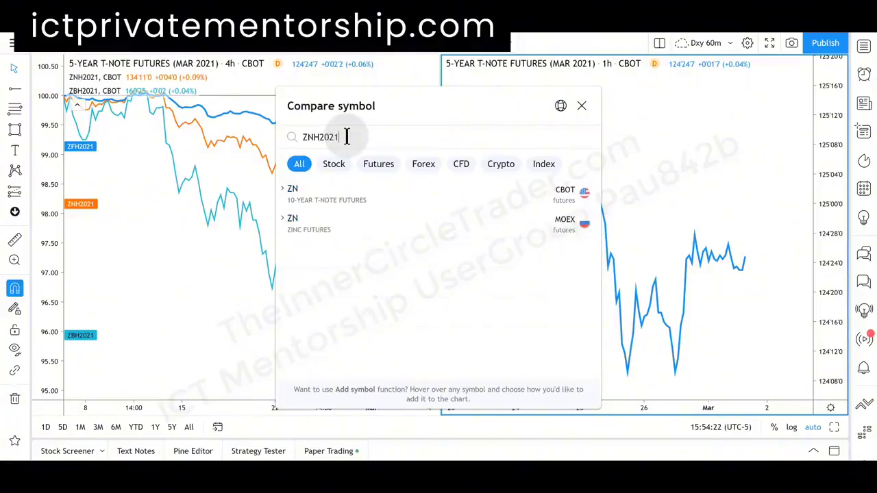
{"action": "key", "text": "Return"}
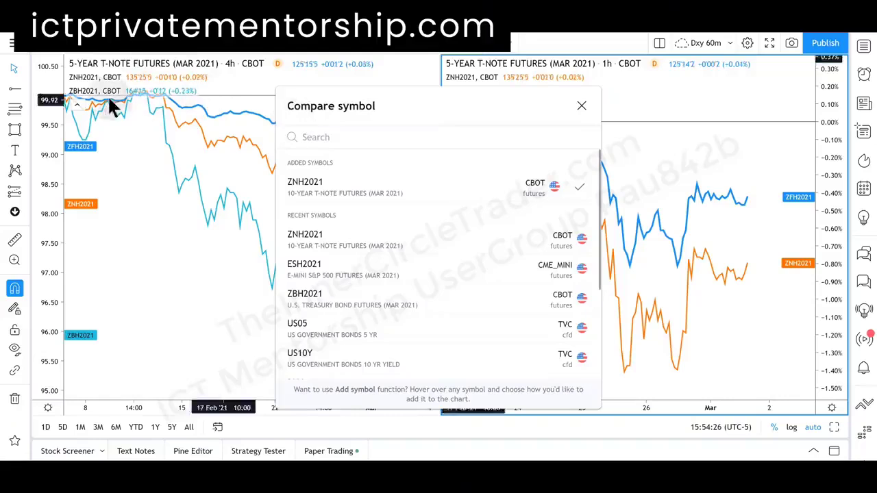
{"action": "mouse_move", "coordinate": [81, 98]}
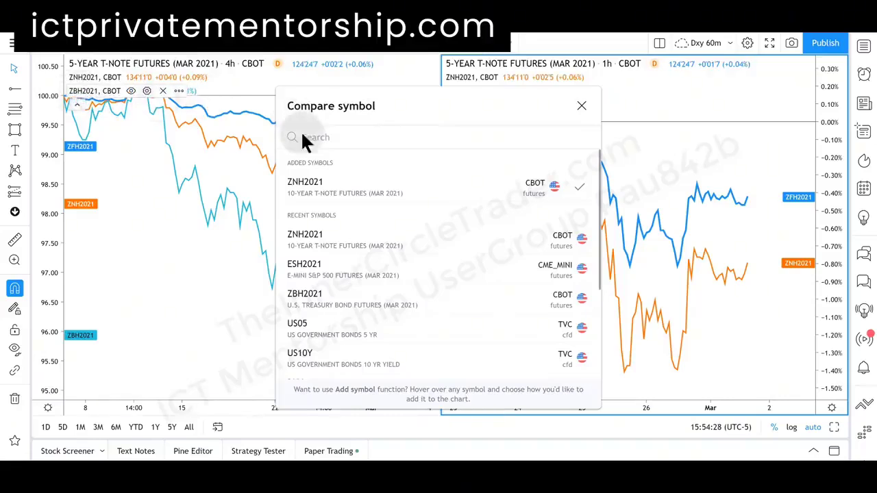
{"action": "type", "text": "Z"}
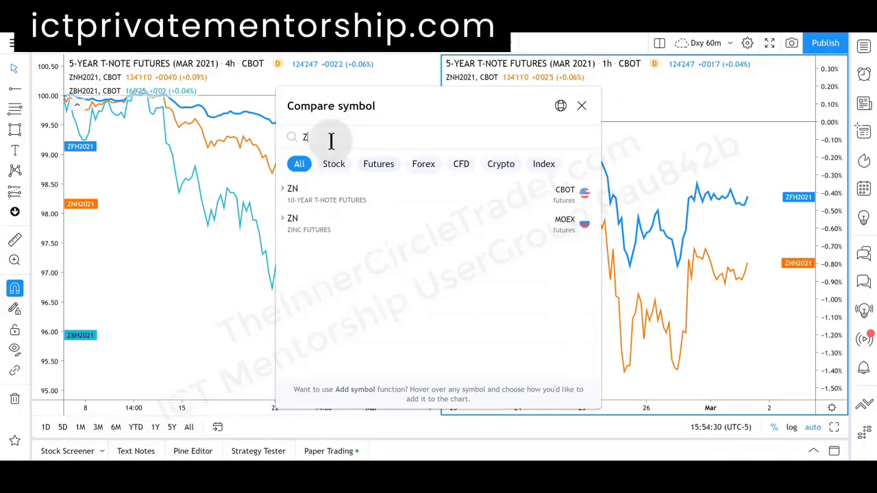
{"action": "type", "text": "BH2021"}
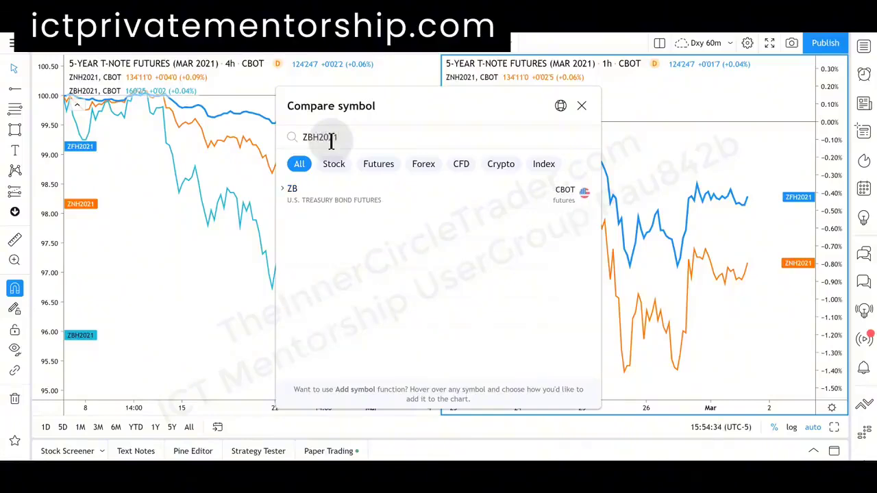
{"action": "key", "text": "Return"}
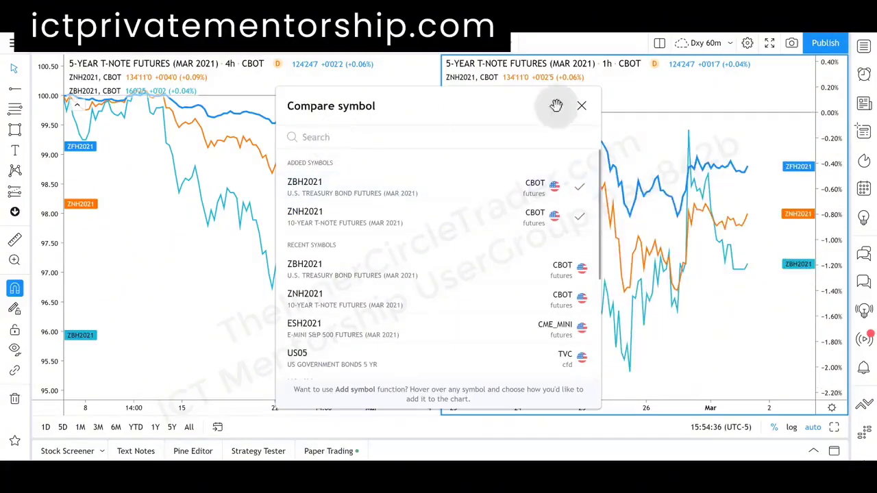
{"action": "left_click", "coordinate": [582, 106]}
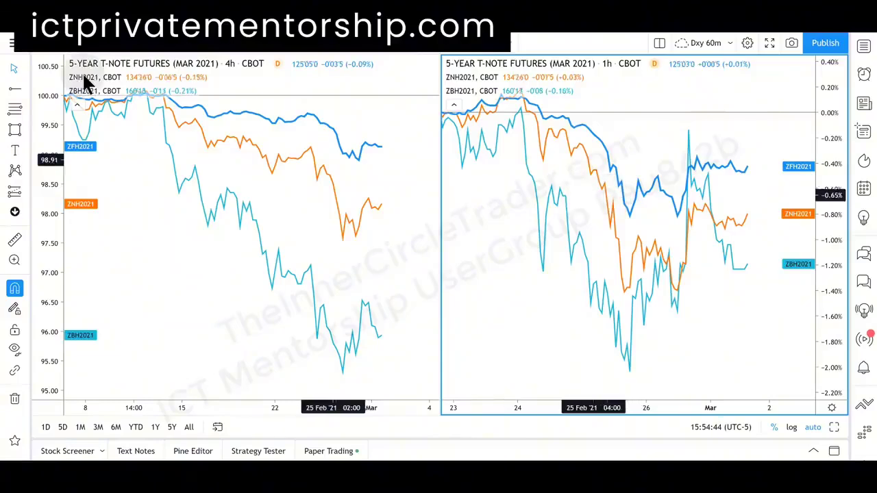
Change the right T-Note comparison chart's interval from 1 hour to 4 hours.
{"action": "left_click", "coordinate": [100, 52]}
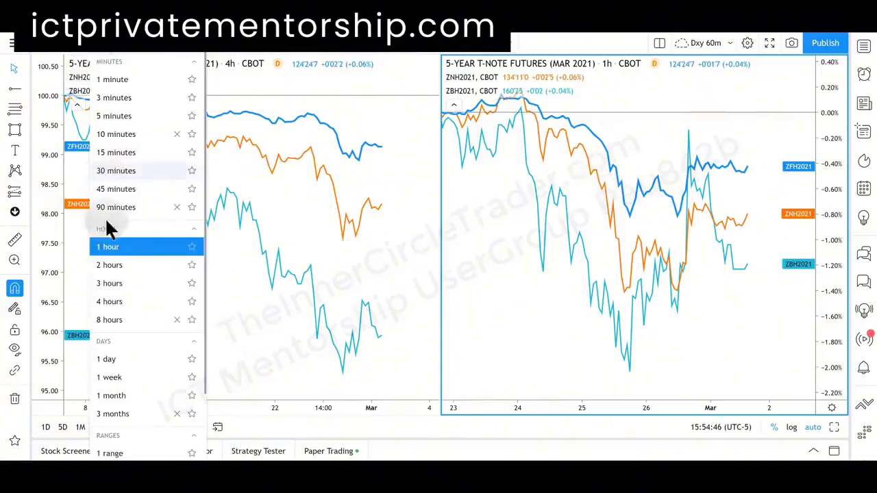
{"action": "left_click", "coordinate": [116, 302]}
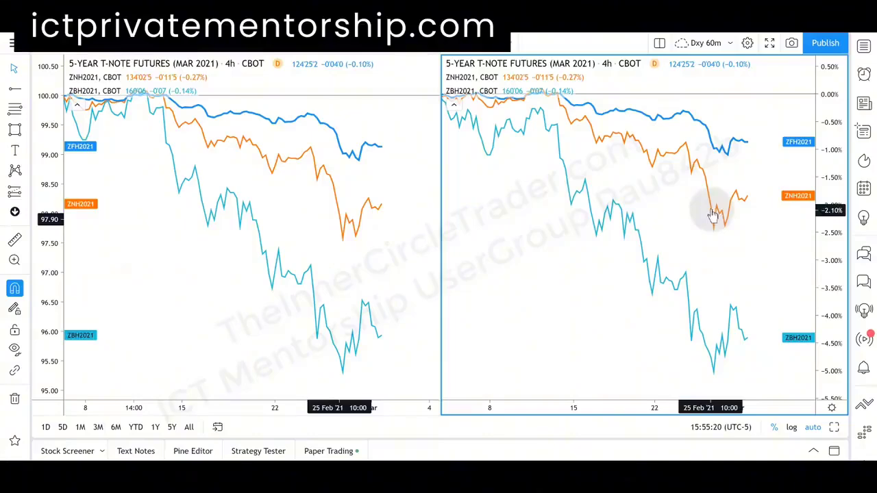
Load DXY on the right chart and remove the ZNH2021 and ZBH2021 overlays.
{"action": "left_click", "coordinate": [62, 52]}
{"action": "type", "text": "DXY"}
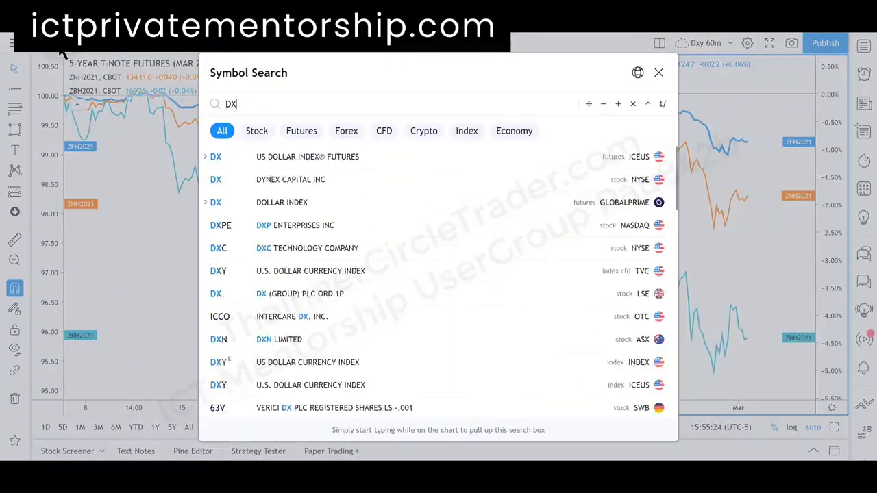
{"action": "left_click", "coordinate": [301, 155]}
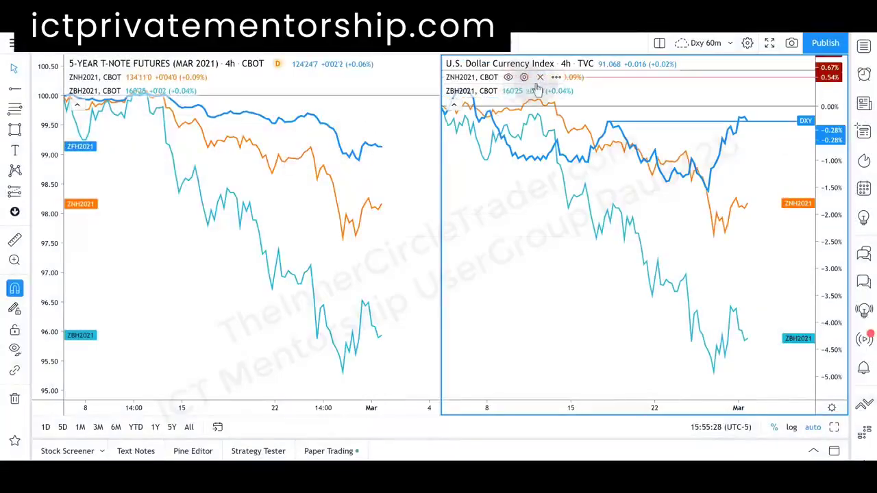
{"action": "left_click", "coordinate": [538, 76]}
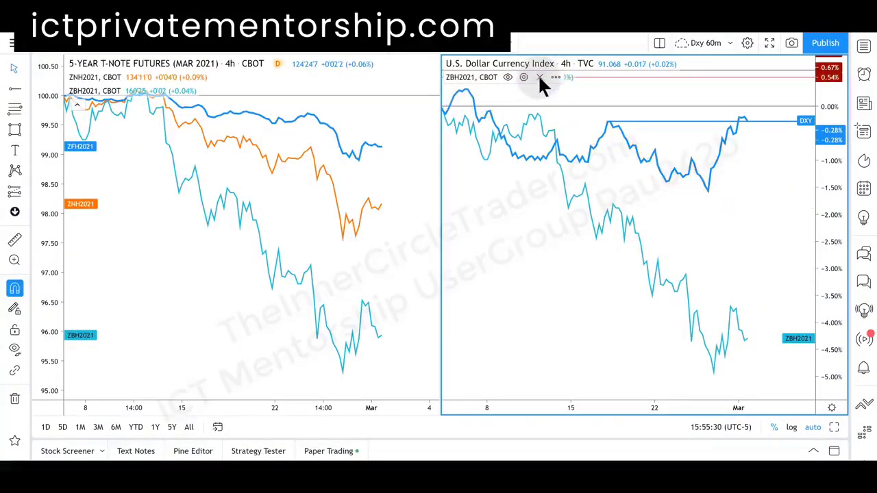
{"action": "left_click", "coordinate": [538, 76]}
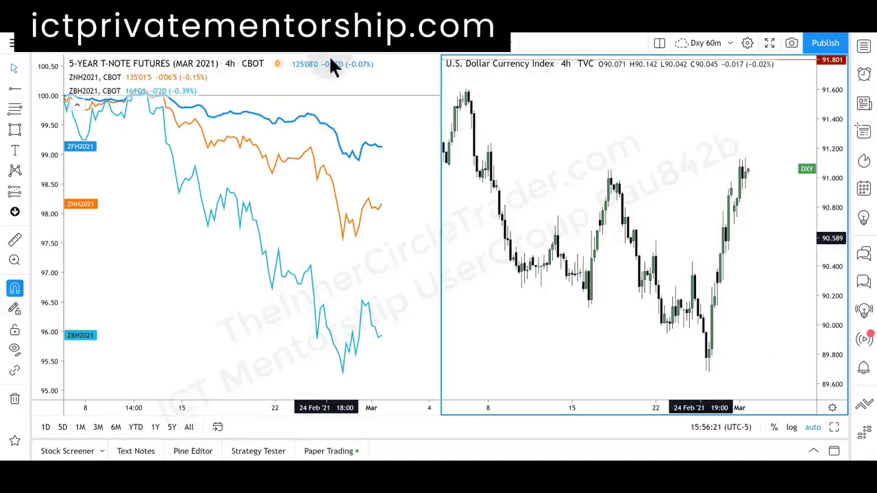
Add FOREX.com EURUSD as a comparison line on the DXY chart.
{"action": "left_click", "coordinate": [157, 52]}
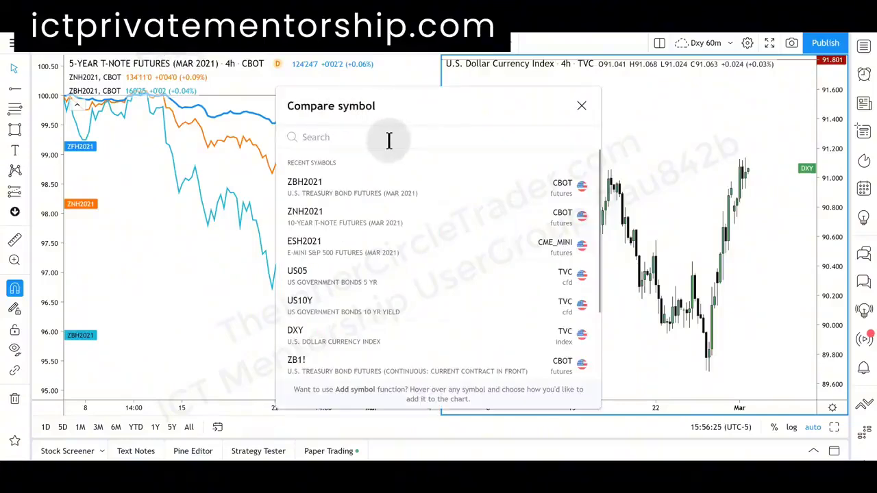
{"action": "type", "text": "EURUSD"}
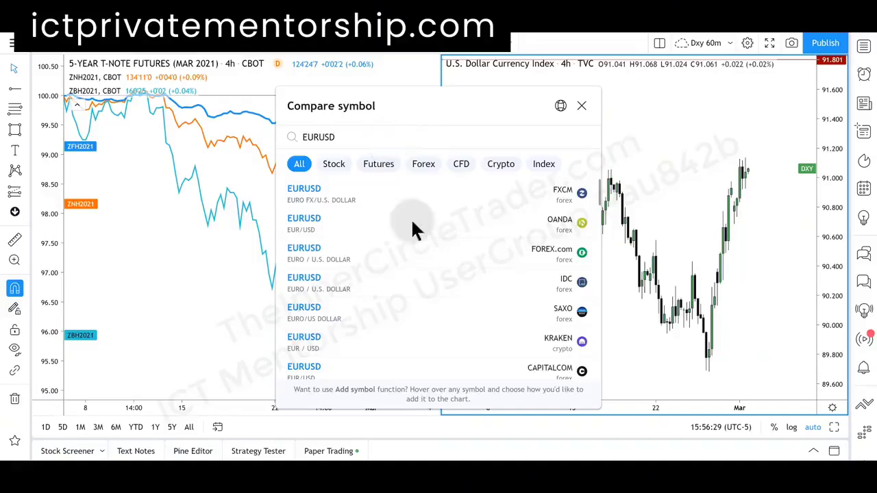
{"action": "mouse_move", "coordinate": [558, 255]}
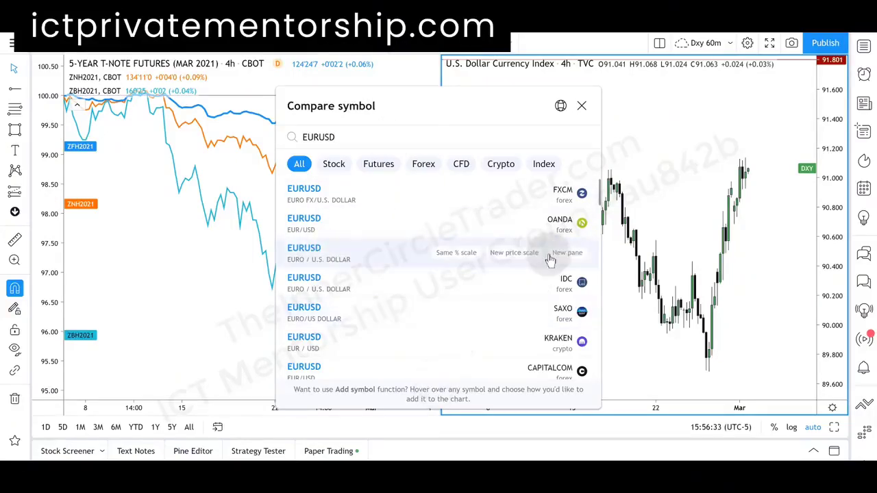
{"action": "left_click", "coordinate": [295, 254]}
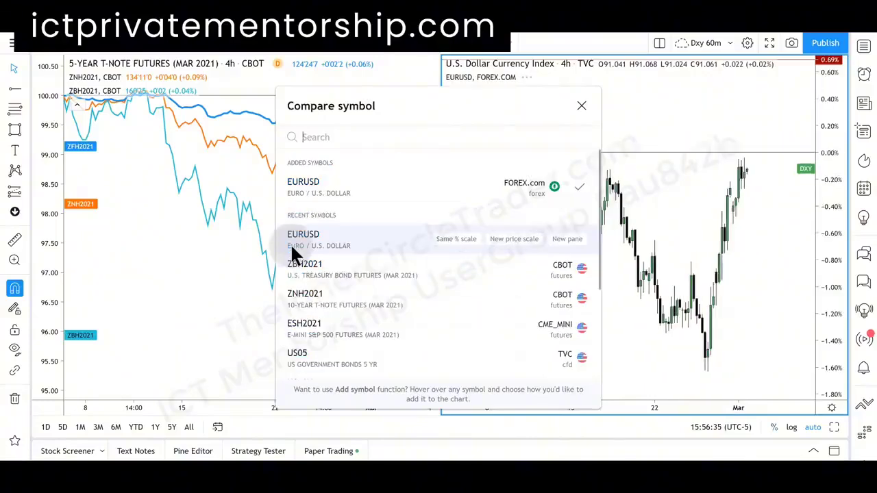
{"action": "left_click", "coordinate": [582, 106]}
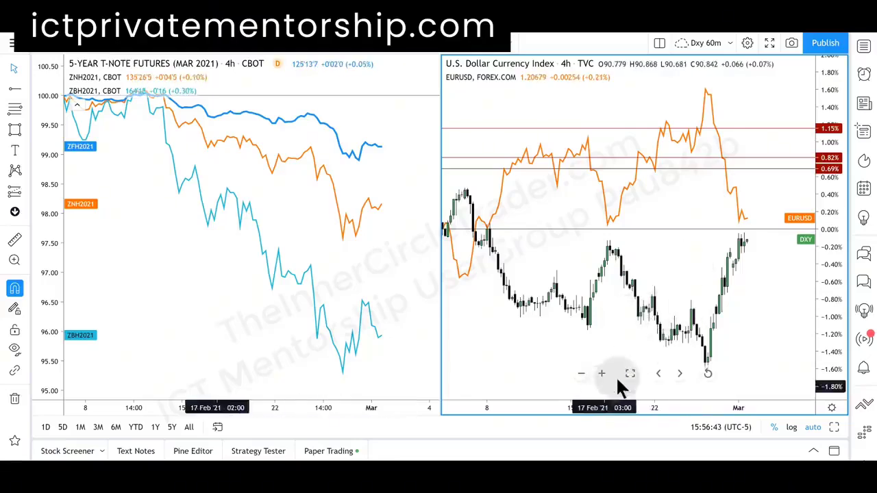
Maximize the DXY pane with its EURUSD overlay to fill the workspace.
{"action": "left_click", "coordinate": [628, 373]}
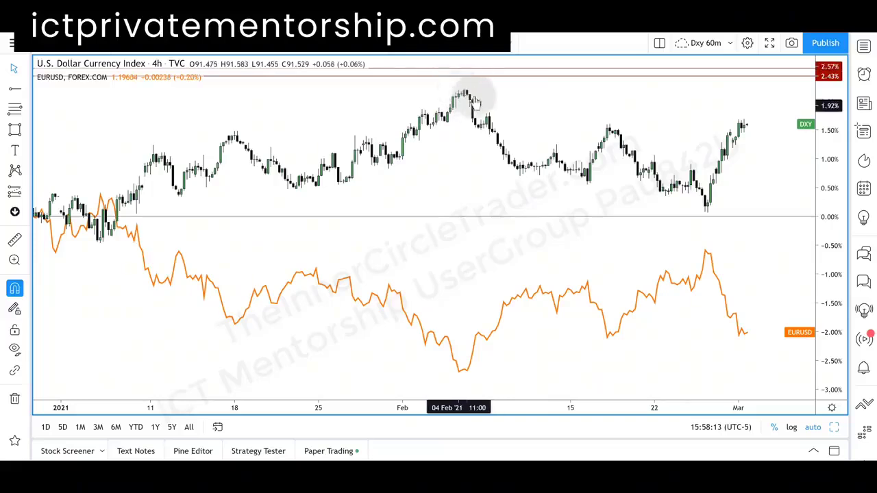
{"action": "mouse_move", "coordinate": [463, 373]}
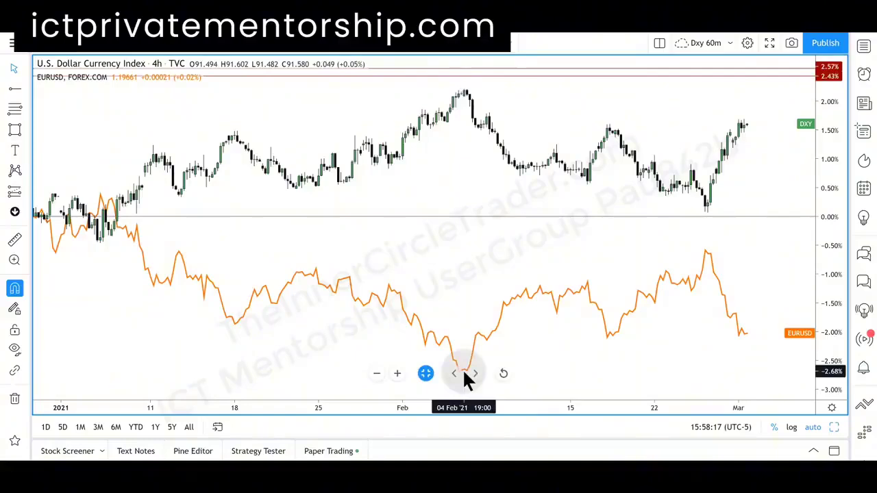
Switch the chart to 15-minute bars and zoom out twice to show several days.
{"action": "left_click", "coordinate": [113, 43]}
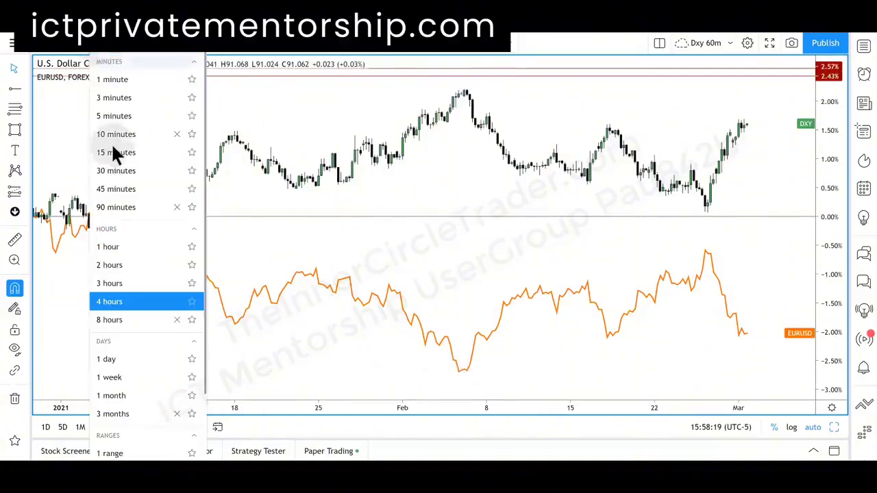
{"action": "left_click", "coordinate": [116, 152]}
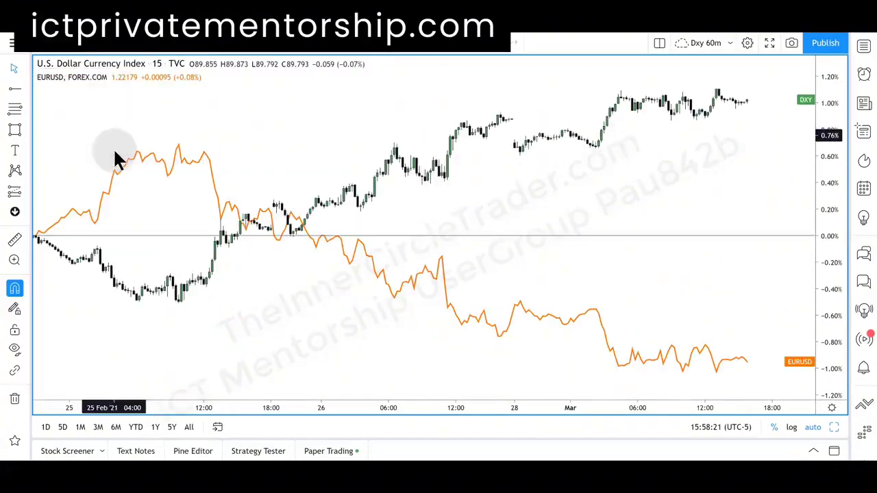
{"action": "mouse_move", "coordinate": [407, 391]}
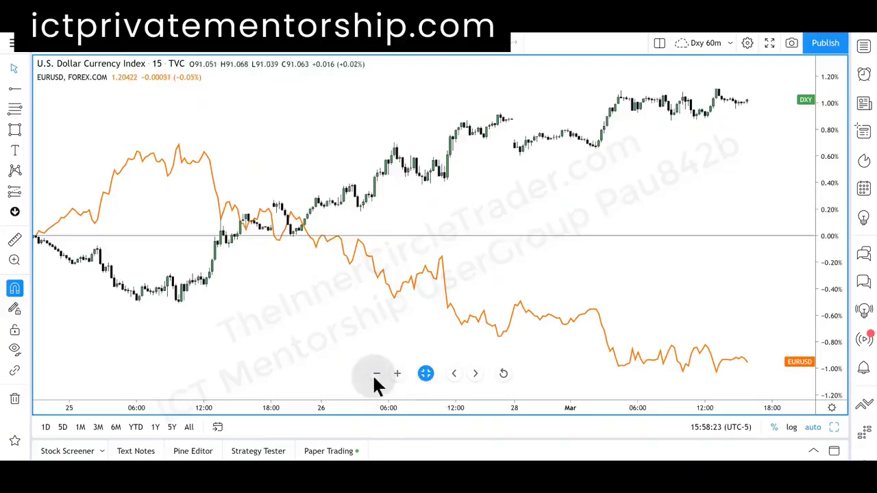
{"action": "left_click", "coordinate": [375, 374]}
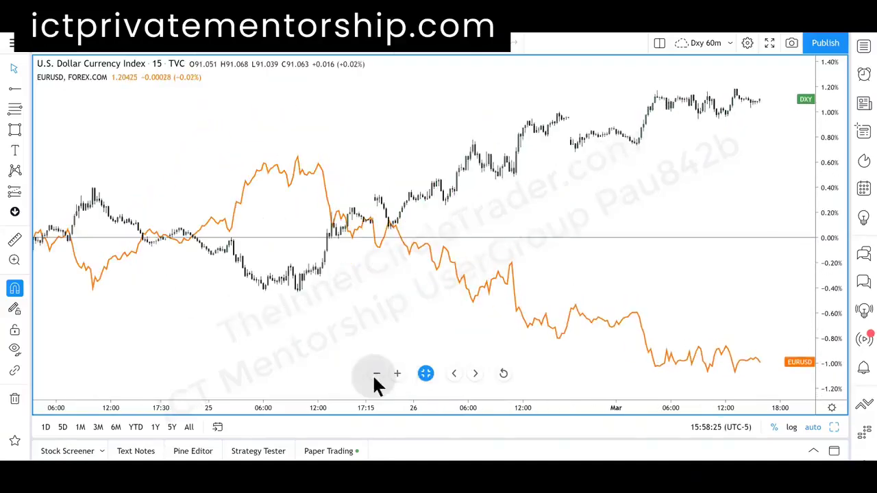
{"action": "left_click", "coordinate": [374, 375]}
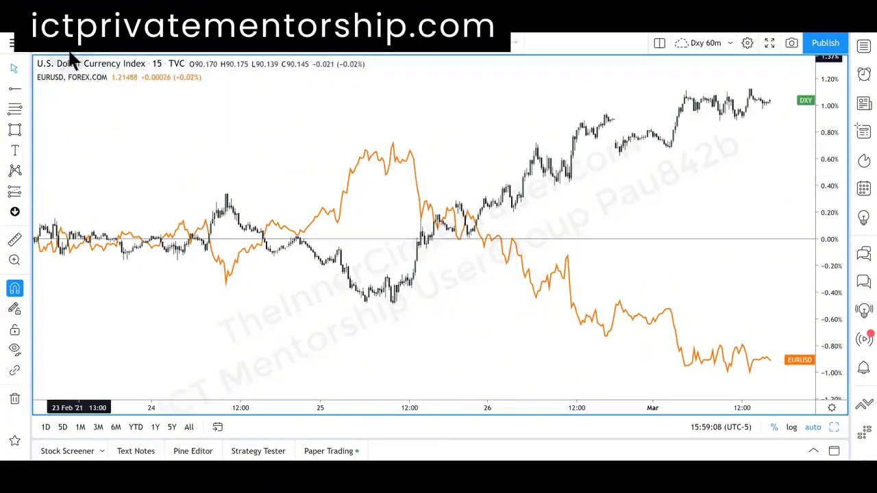
Make FOREX.com GBPUSD the main chart symbol.
{"action": "type", "text": "GBPUSD"}
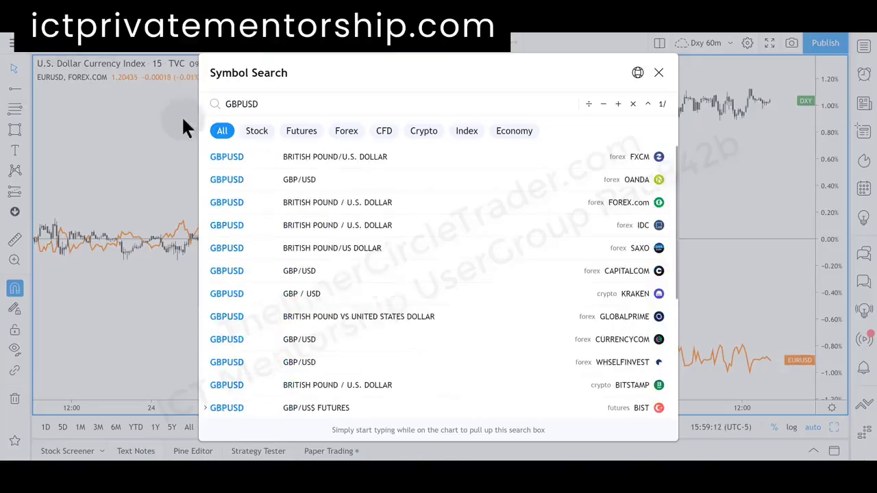
{"action": "left_click", "coordinate": [305, 203]}
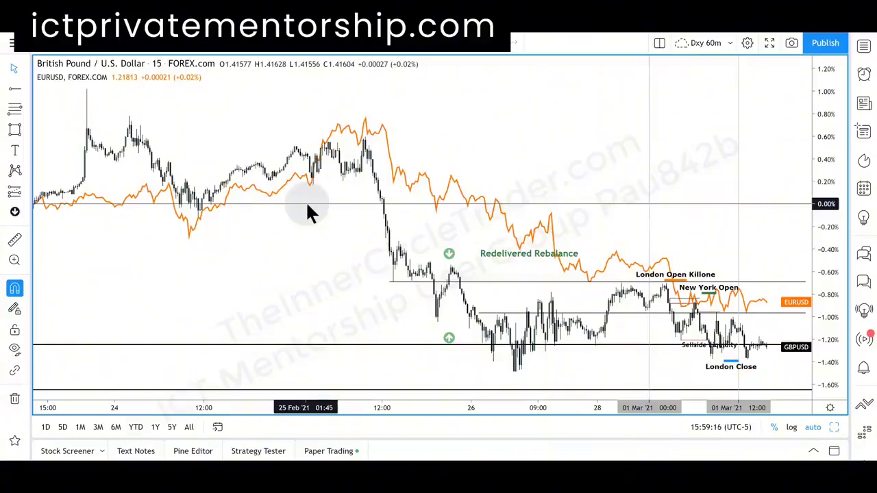
Hide all chart drawings and display GBPUSD as a line instead of candles.
{"action": "left_click", "coordinate": [15, 350]}
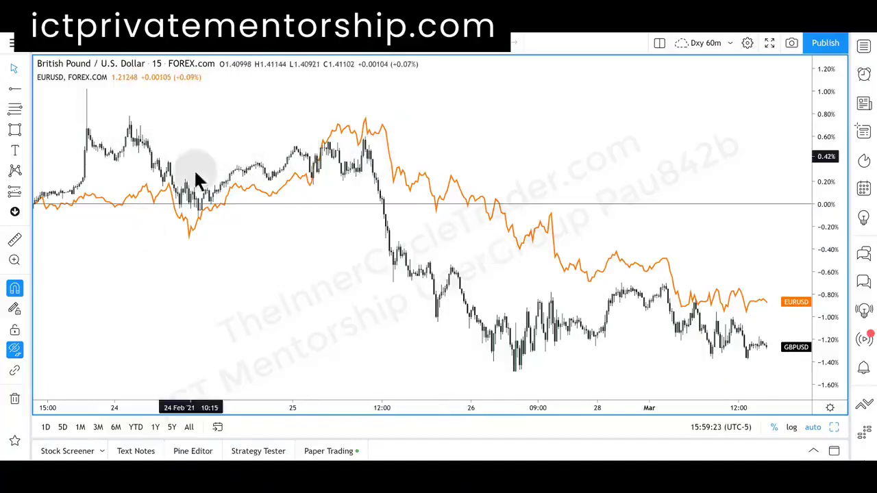
{"action": "left_click", "coordinate": [134, 48]}
{"action": "left_click", "coordinate": [155, 162]}
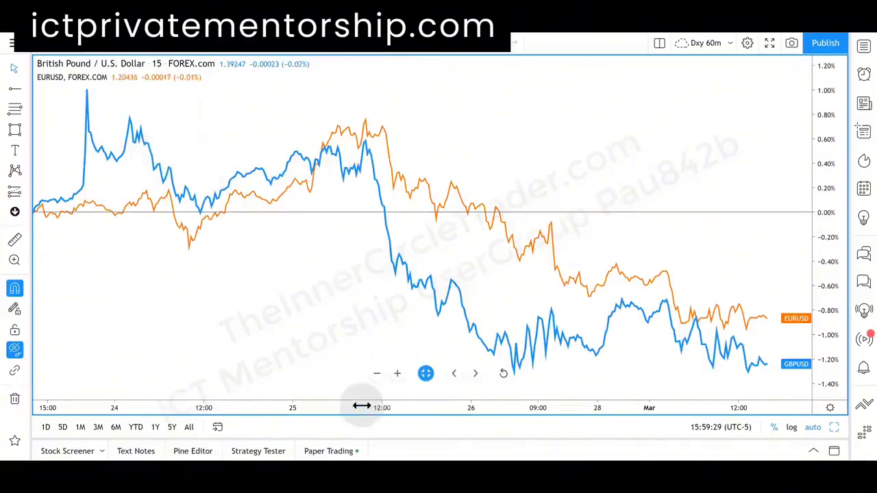
Stretch the time axis to focus on 24 February through 1 March.
{"action": "left_click_drag", "start_coordinate": [362, 407], "coordinate": [419, 411]}
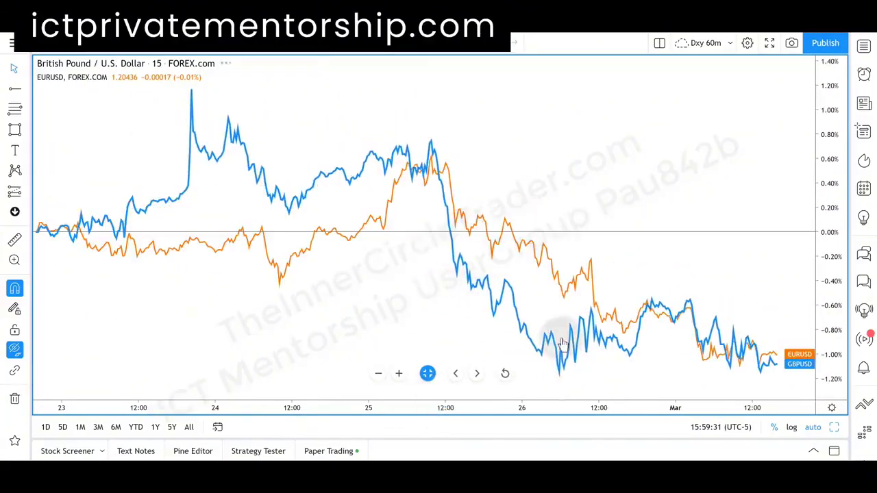
{"action": "left_click_drag", "start_coordinate": [505, 405], "coordinate": [418, 400]}
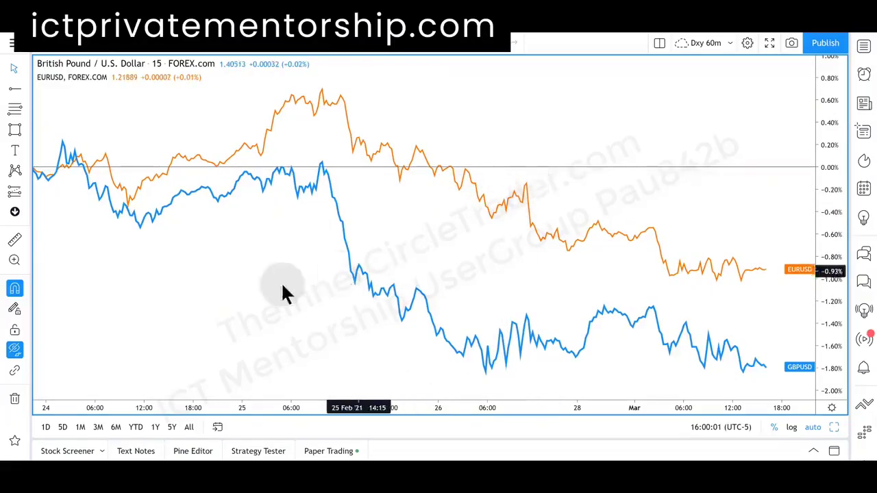
Pan the chart back in time to show 18–24 February.
{"action": "left_click_drag", "start_coordinate": [327, 280], "coordinate": [569, 270]}
{"action": "left_click_drag", "start_coordinate": [500, 277], "coordinate": [631, 278]}
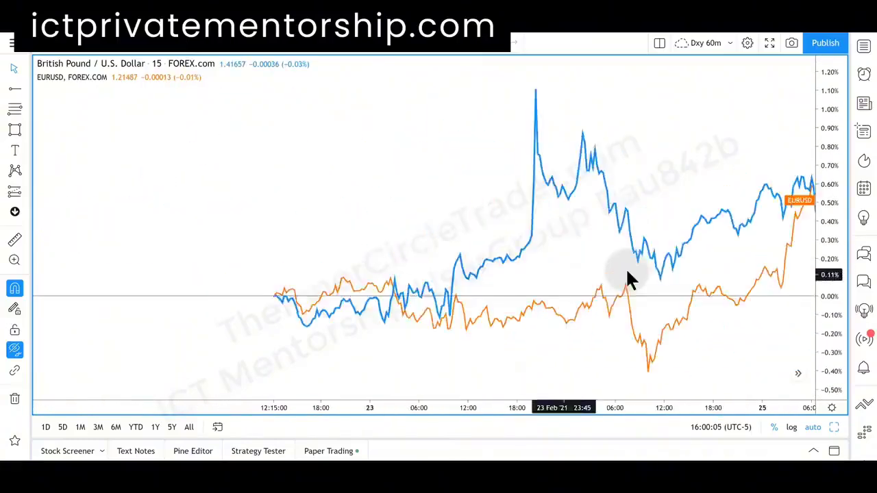
{"action": "left_click_drag", "start_coordinate": [431, 328], "coordinate": [498, 316]}
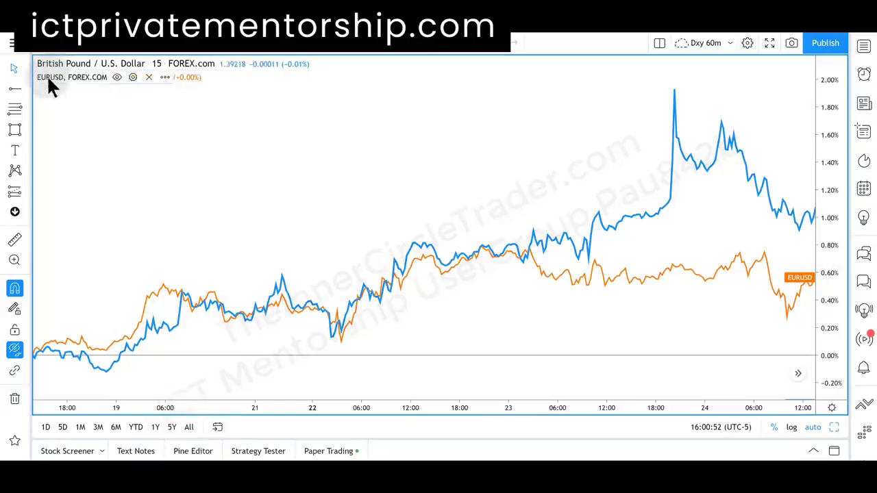
Pan the chart further back so the x-axis starts on 16 February.
{"action": "left_click", "coordinate": [65, 106]}
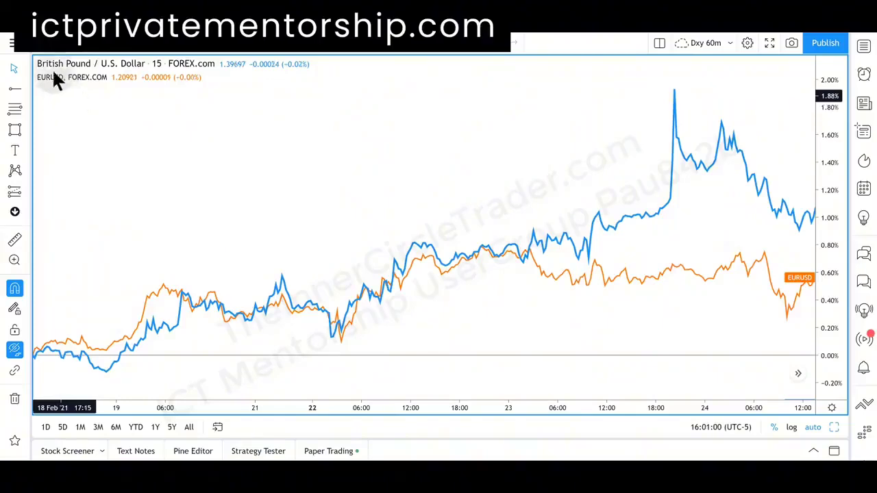
{"action": "mouse_move", "coordinate": [54, 73]}
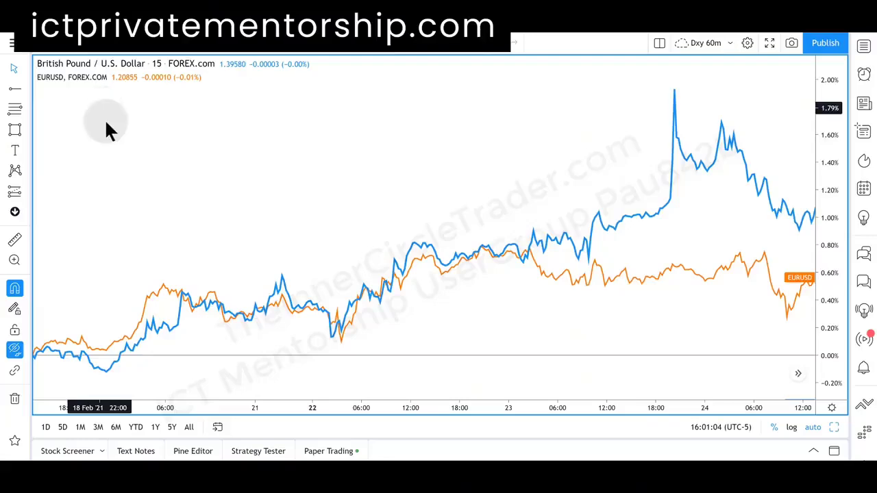
{"action": "left_click_drag", "start_coordinate": [104, 118], "coordinate": [378, 126]}
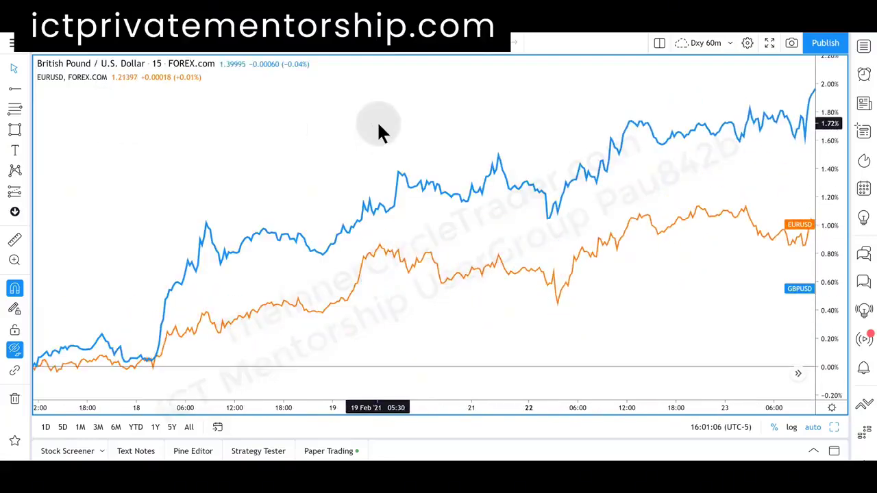
{"action": "left_click_drag", "start_coordinate": [231, 150], "coordinate": [377, 132]}
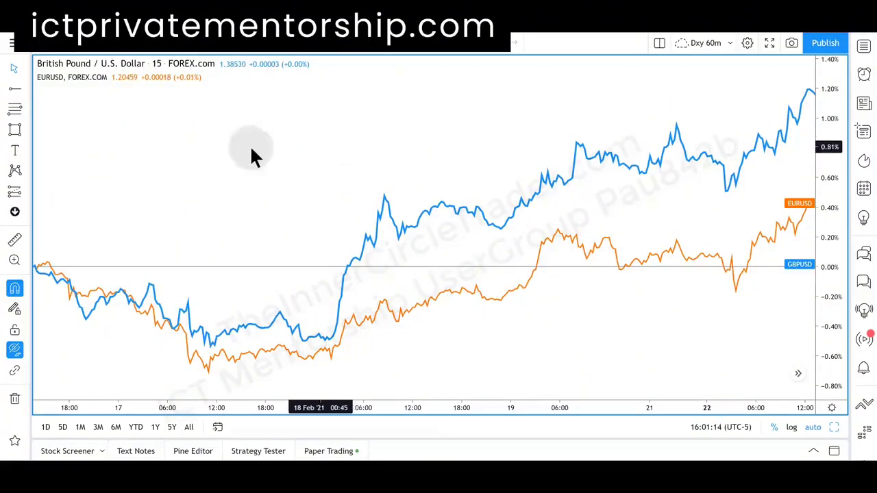
{"action": "left_click_drag", "start_coordinate": [251, 152], "coordinate": [317, 145]}
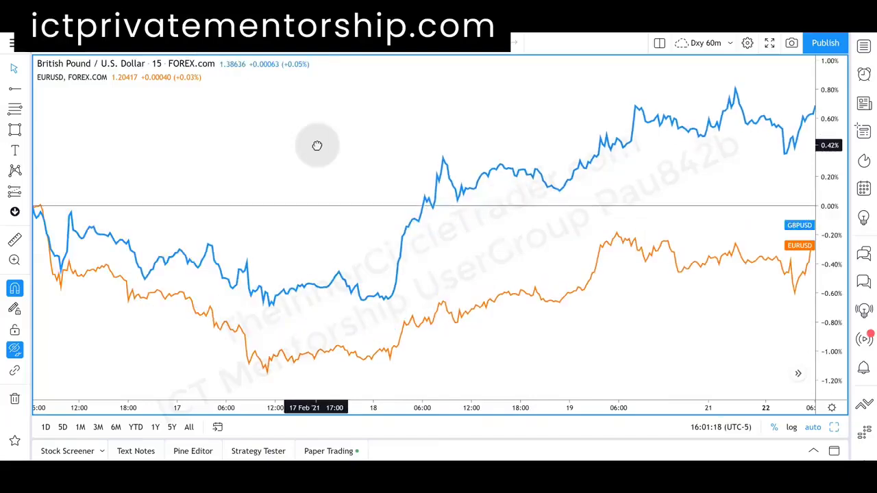
{"action": "left_click_drag", "start_coordinate": [240, 161], "coordinate": [302, 160]}
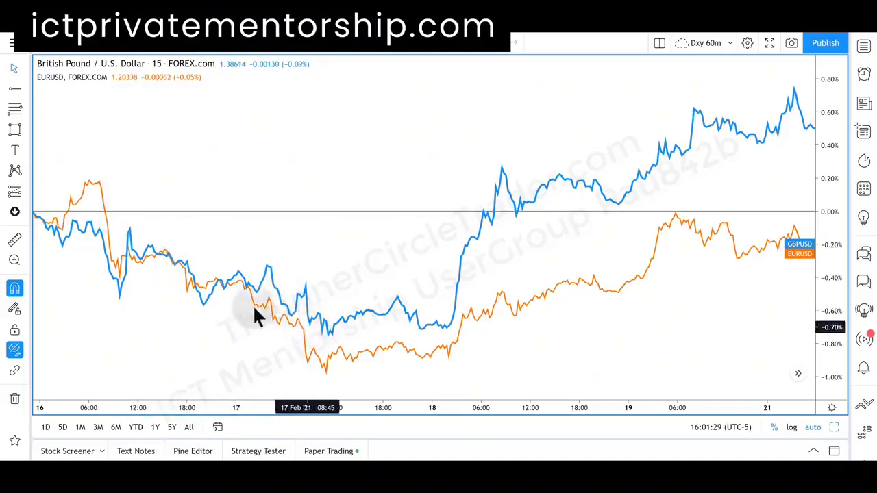
{"action": "left_click_drag", "start_coordinate": [167, 158], "coordinate": [178, 166]}
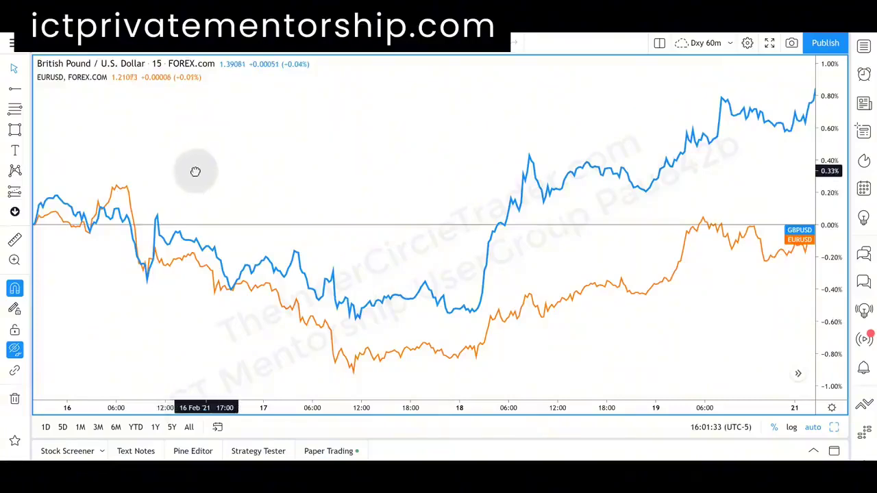
{"action": "left_click_drag", "start_coordinate": [195, 171], "coordinate": [188, 171]}
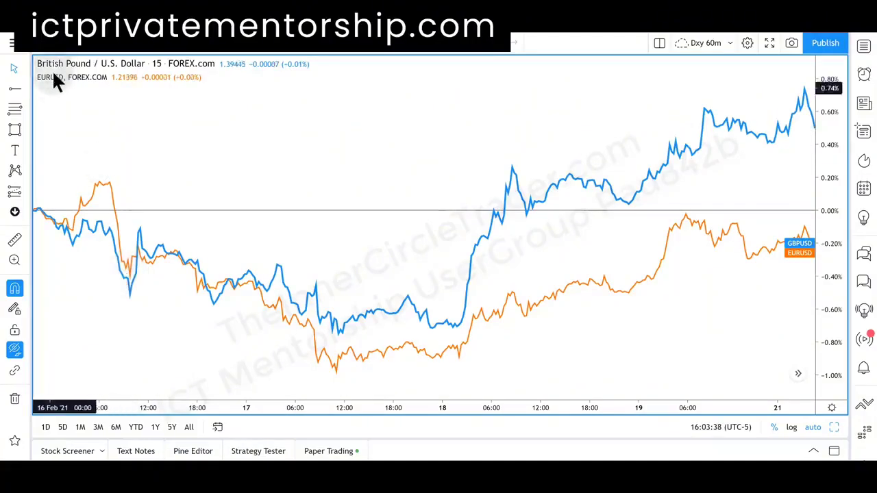
Pan the chart forward to show 18–23 February.
{"action": "mouse_move", "coordinate": [56, 60]}
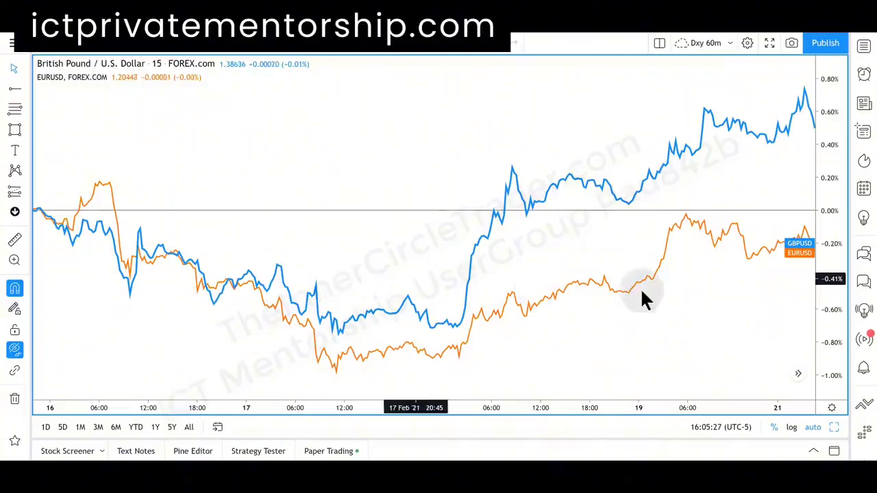
{"action": "left_click_drag", "start_coordinate": [611, 301], "coordinate": [373, 283]}
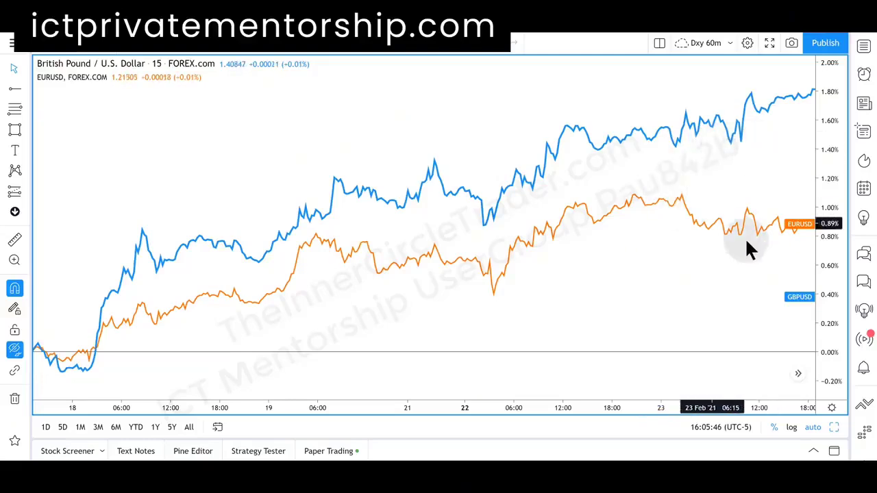
Pan the chart forward until 24 February appears on the time axis.
{"action": "scroll", "coordinate": [568, 244], "scroll_direction": "right", "scroll_amount": 5}
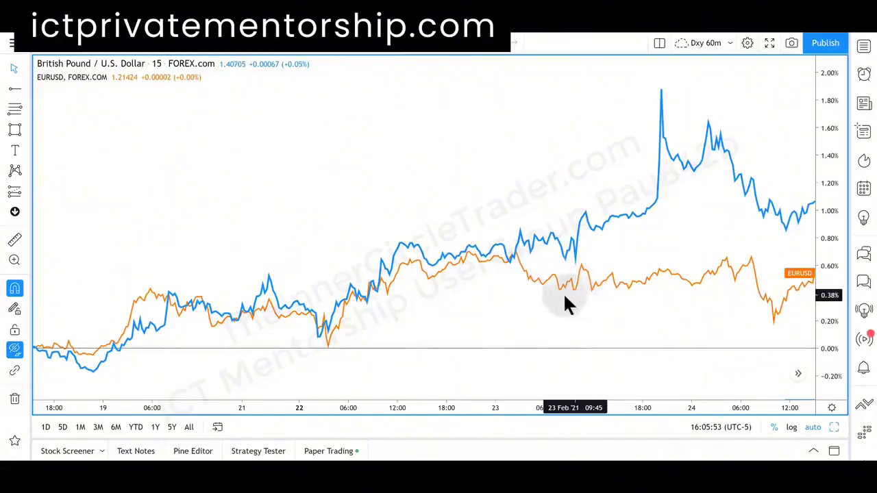
{"action": "scroll", "coordinate": [611, 290], "scroll_direction": "left", "scroll_amount": 8}
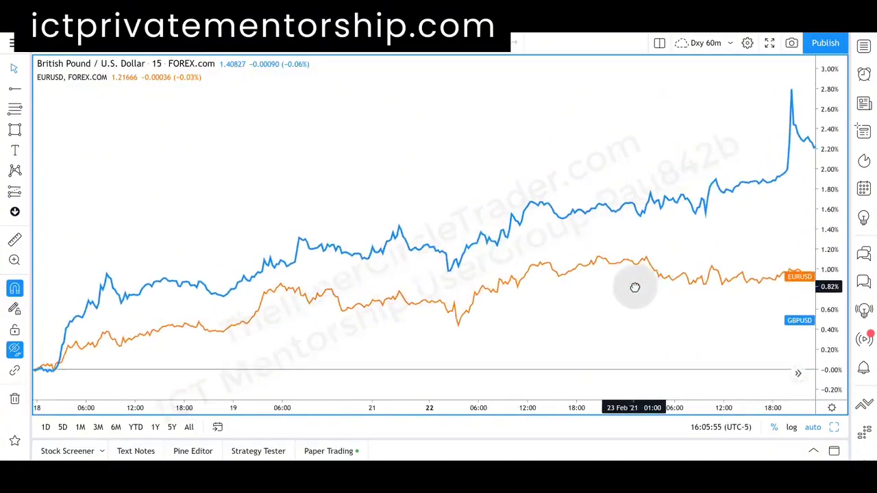
{"action": "scroll", "coordinate": [638, 287], "scroll_direction": "left", "scroll_amount": 4}
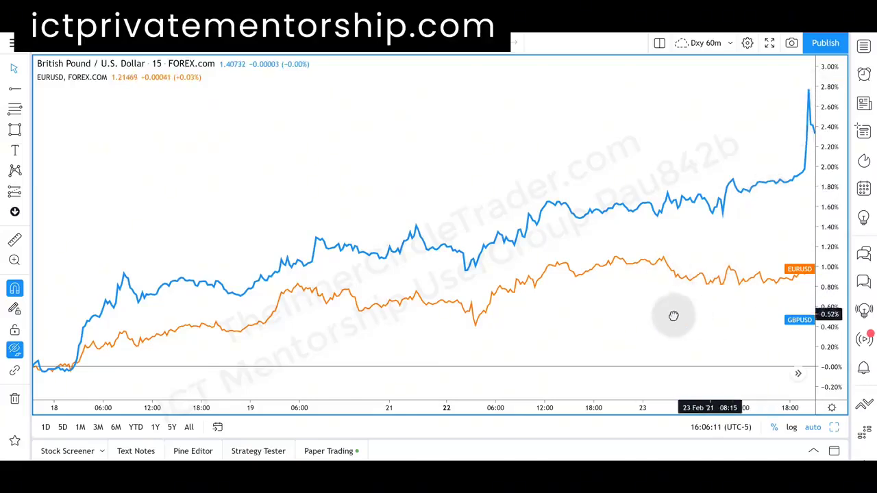
{"action": "left_click_drag", "start_coordinate": [673, 316], "coordinate": [588, 319]}
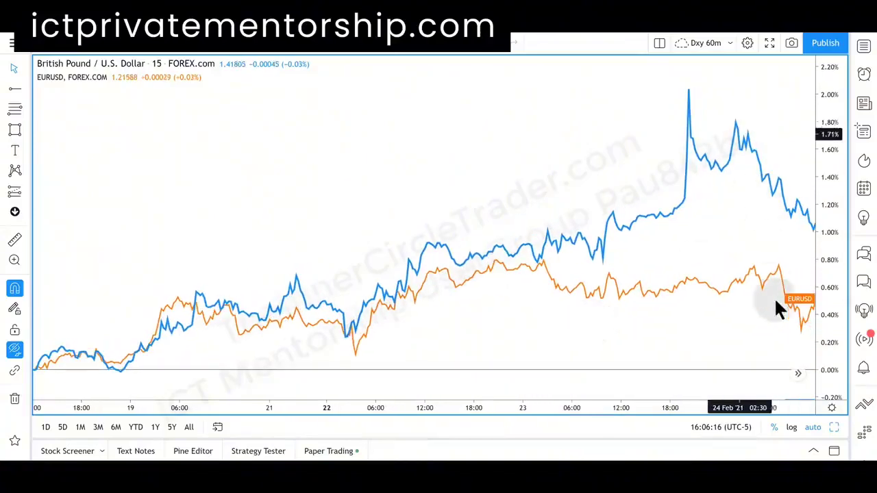